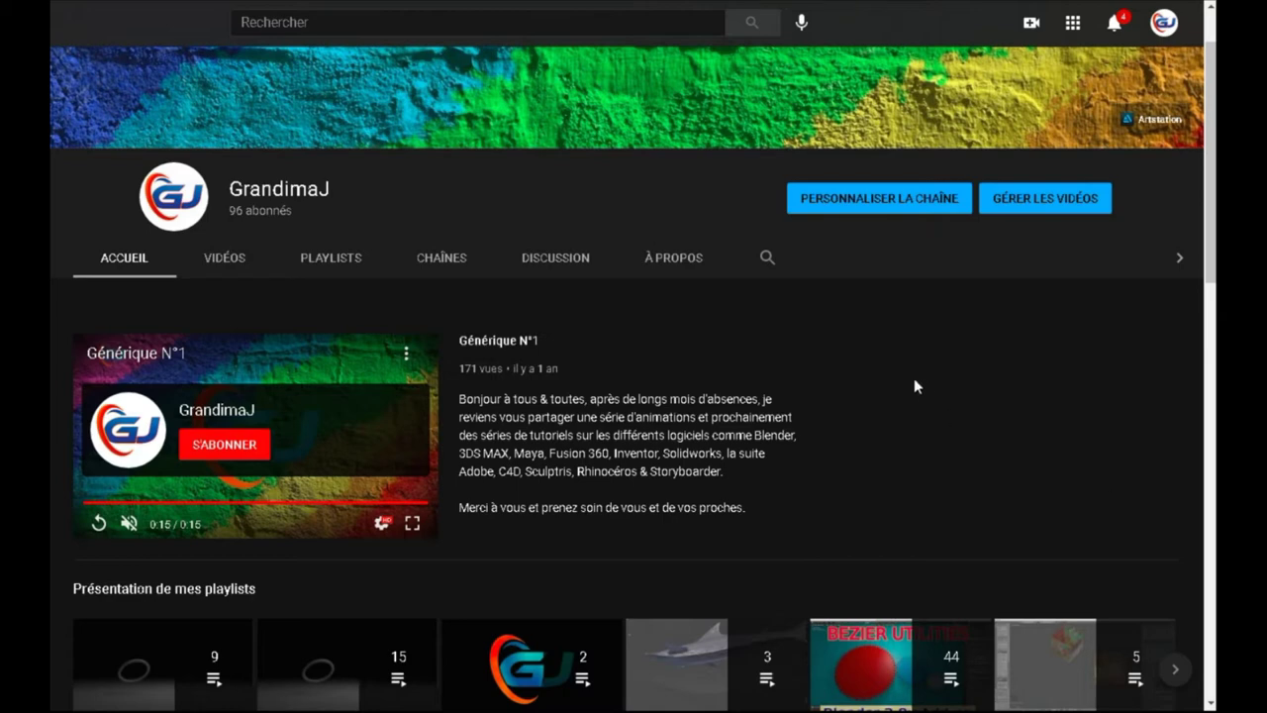
# Scroll the channel page and open the full Apprendre Blender en français channel list.
pyautogui.scroll(-3, 923, 389)
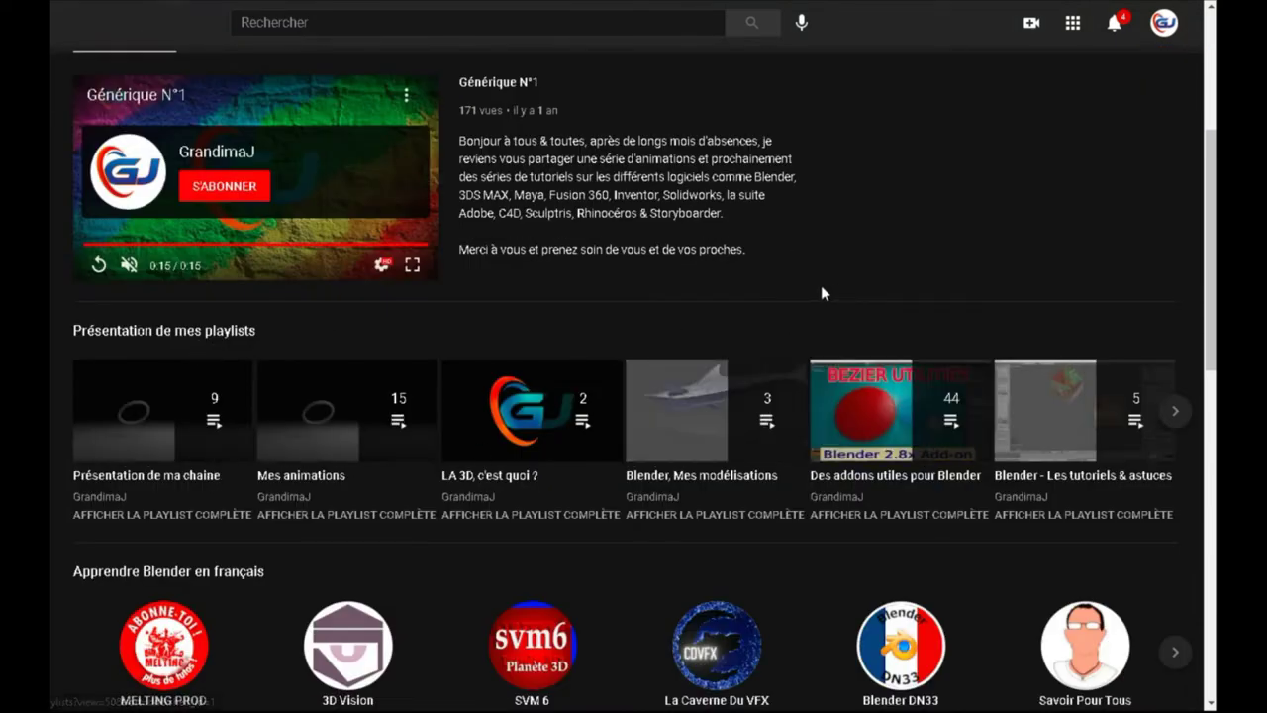
pyautogui.scroll(-1, 838, 524)
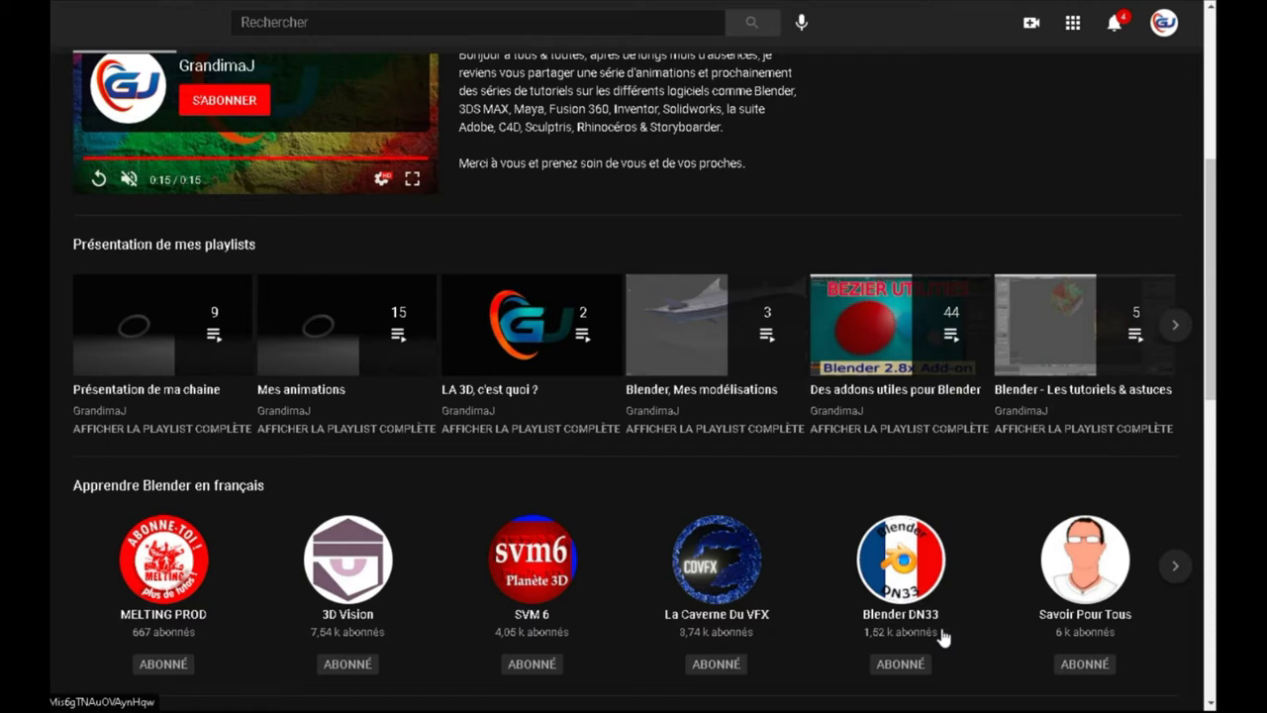
pyautogui.click(210, 490)
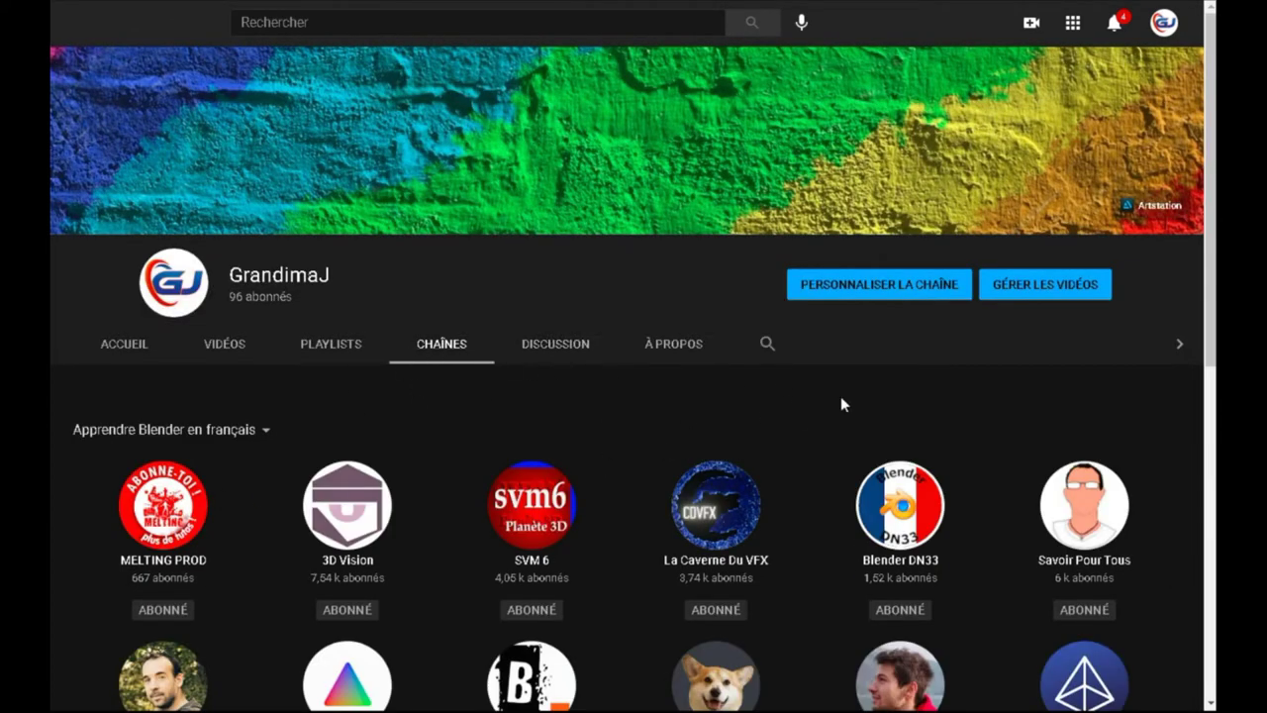
pyautogui.scroll(-2, 841, 404)
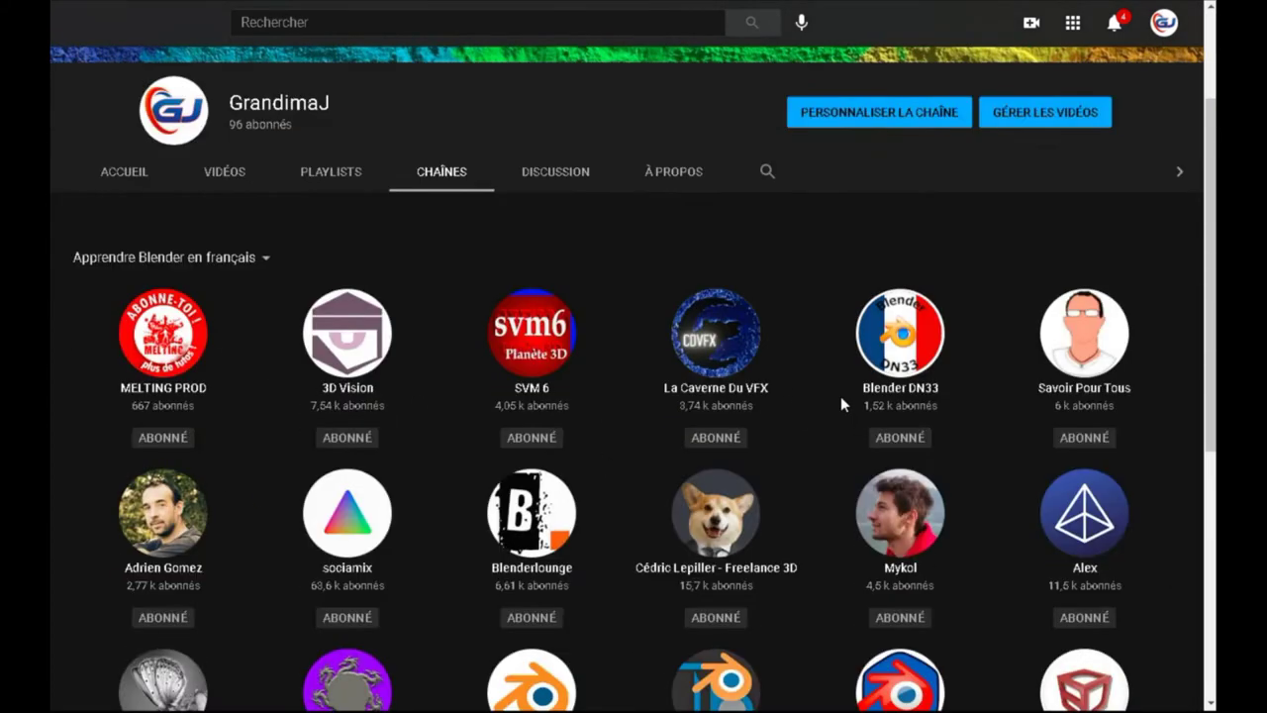
# Check the list of channel shelves without switching, then scroll through the channel grid.
pyautogui.click(222, 266)
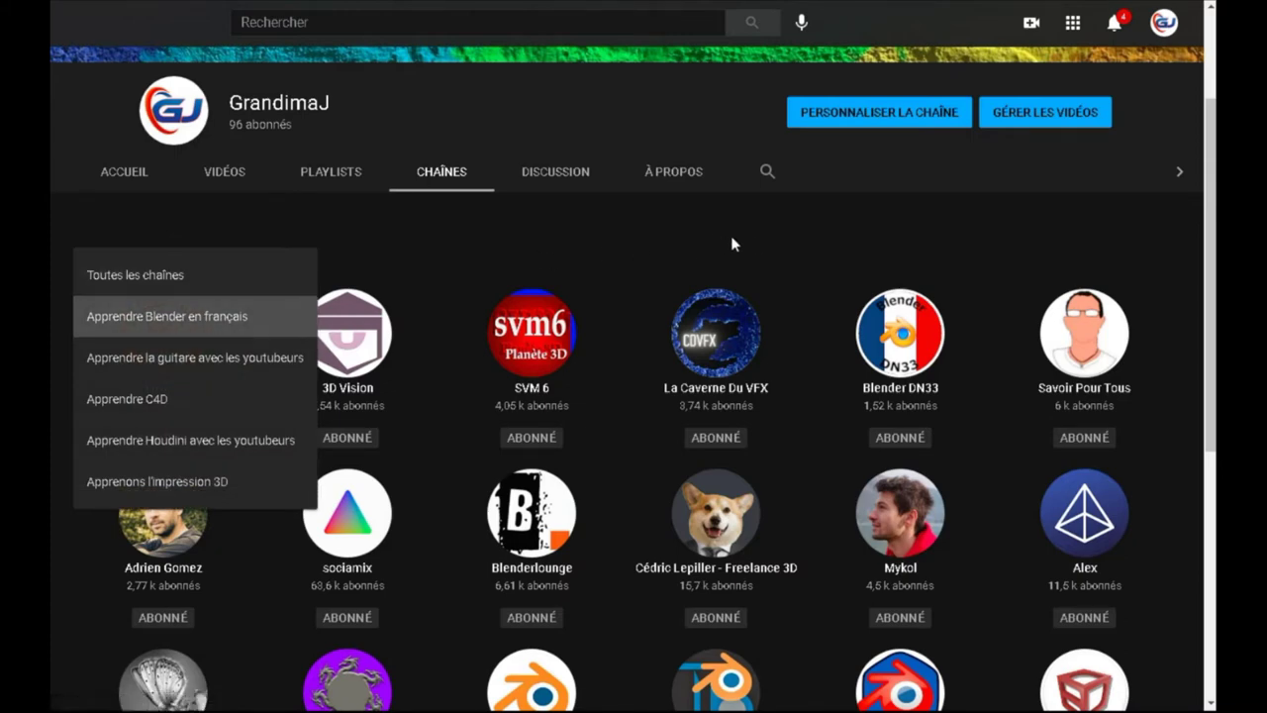
pyautogui.click(749, 240)
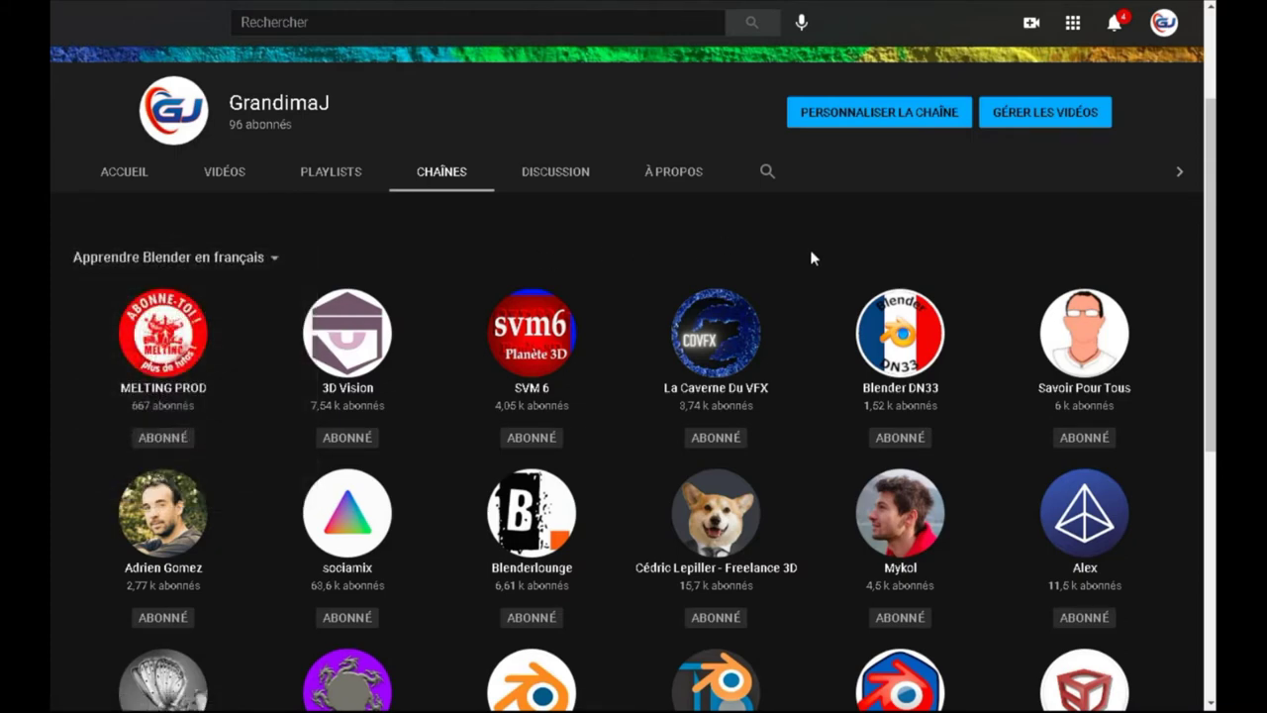
pyautogui.scroll(-2, 809, 249)
pyautogui.scroll(2, 790, 384)
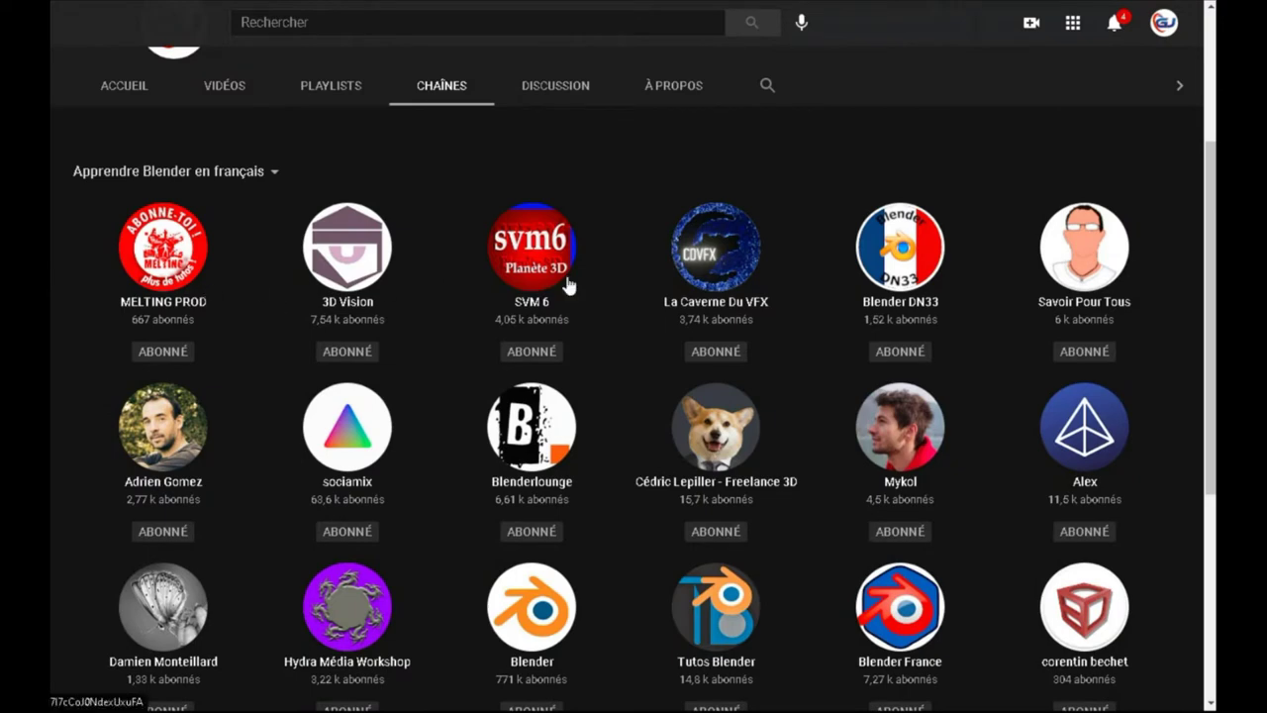
pyautogui.scroll(-4, 797, 402)
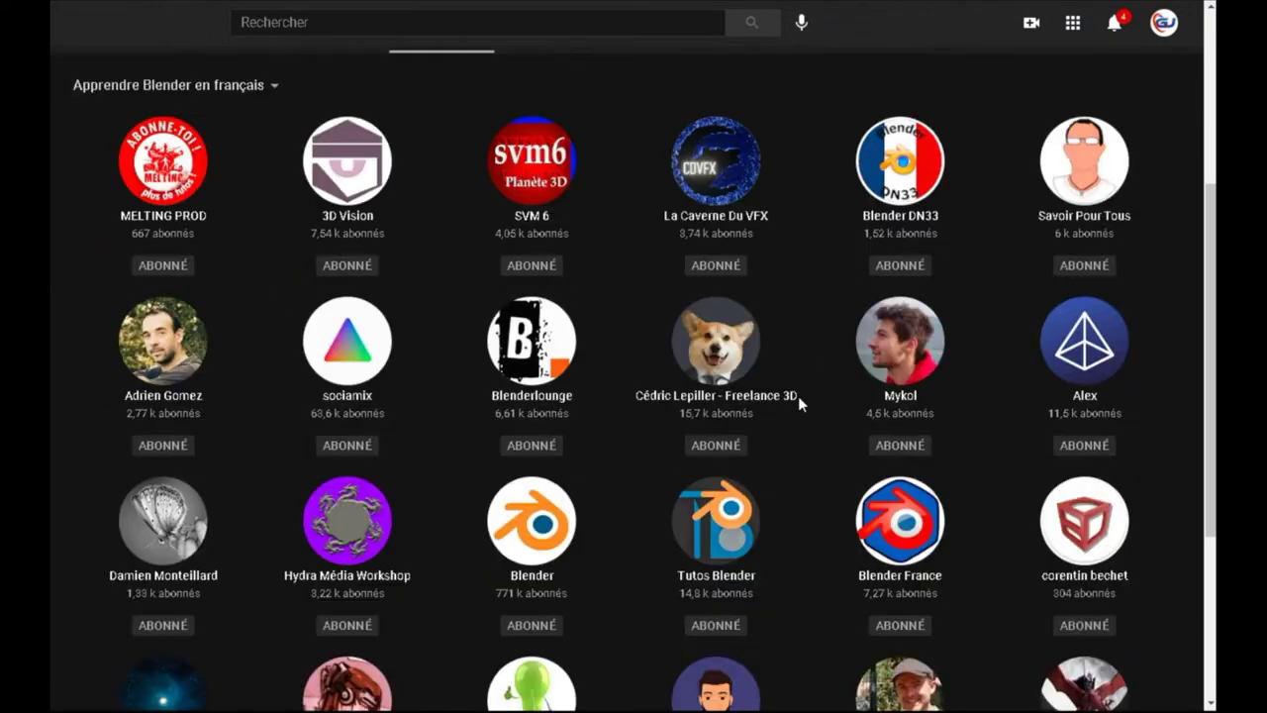
pyautogui.scroll(-1, 798, 396)
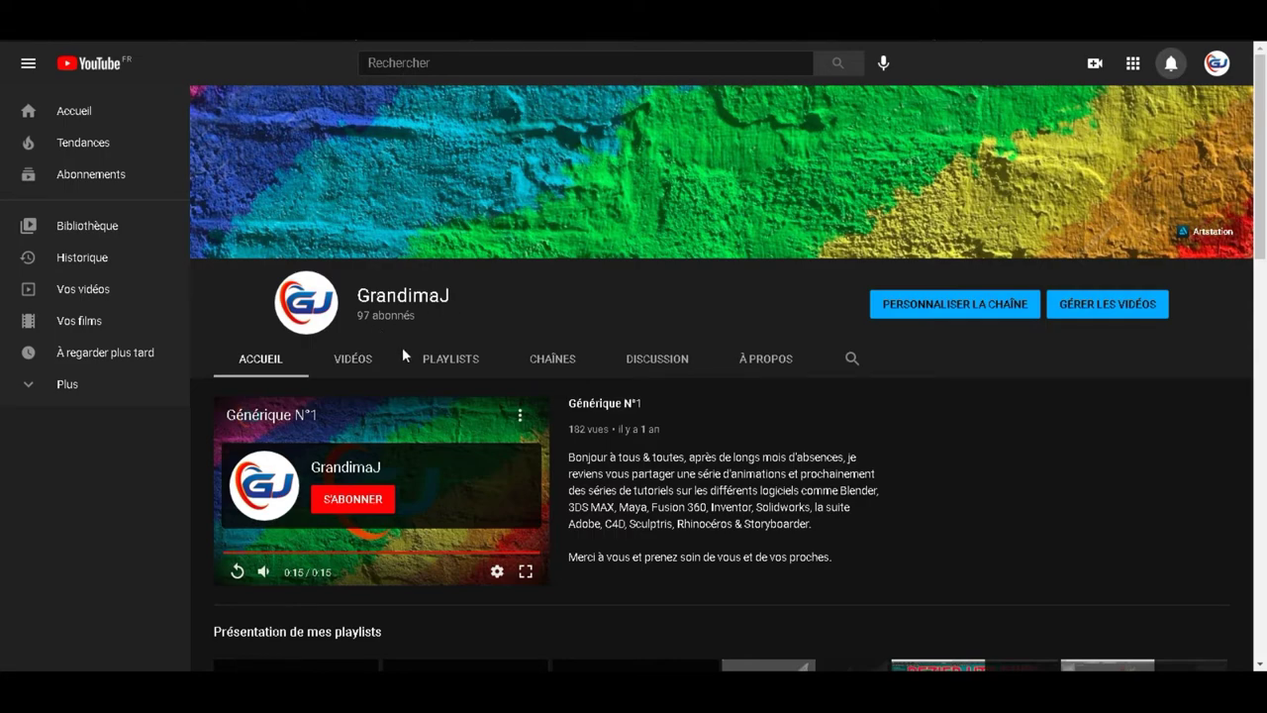
pyautogui.scroll(-3, 867, 519)
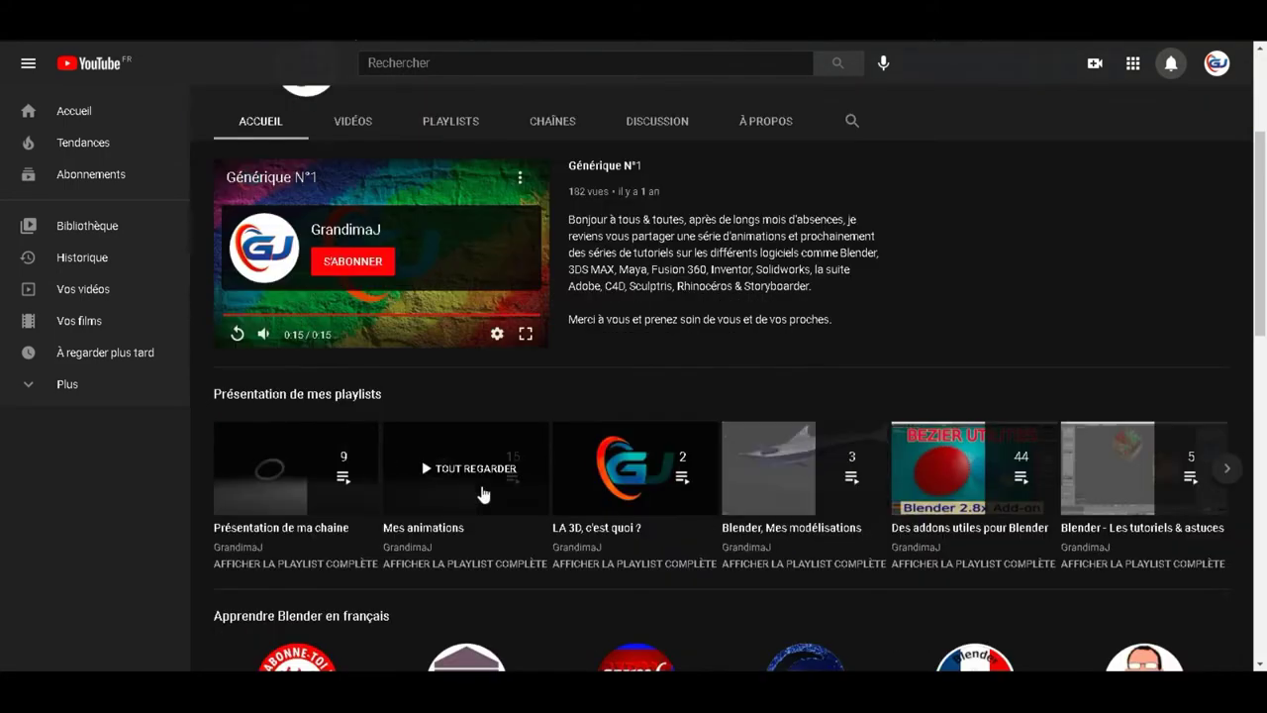
pyautogui.scroll(-1, 535, 485)
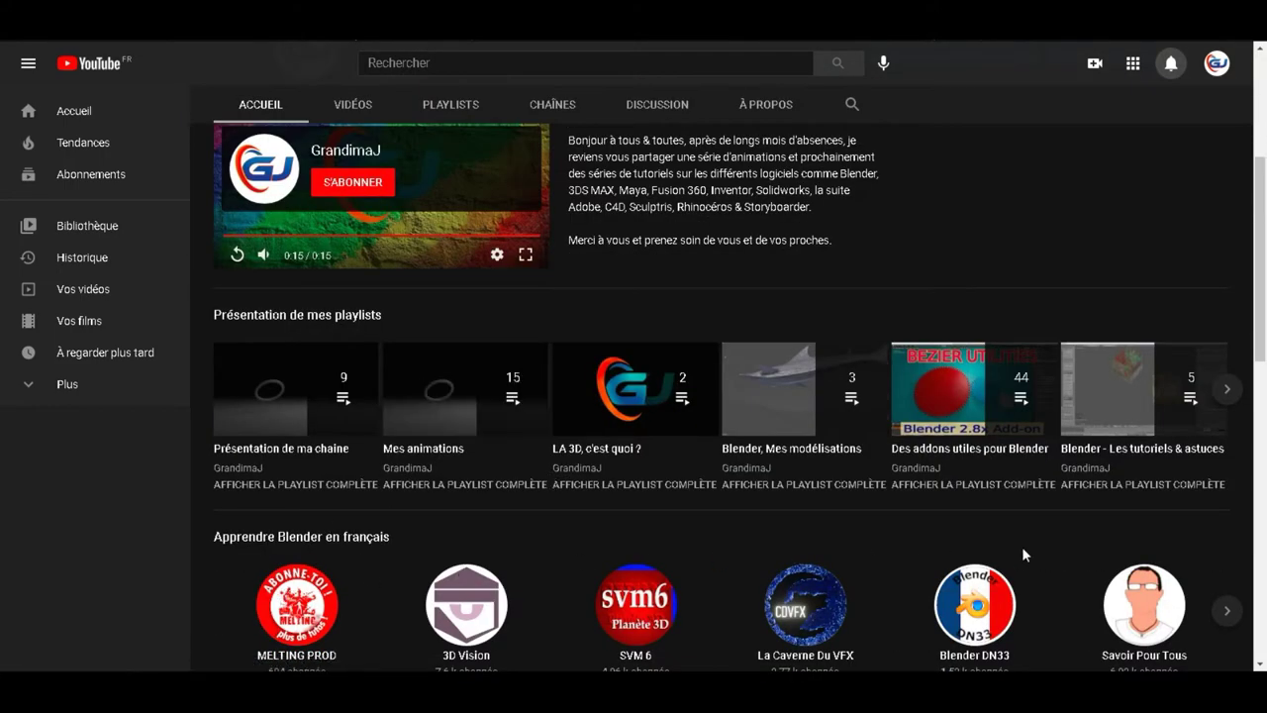
pyautogui.scroll(3, 1022, 546)
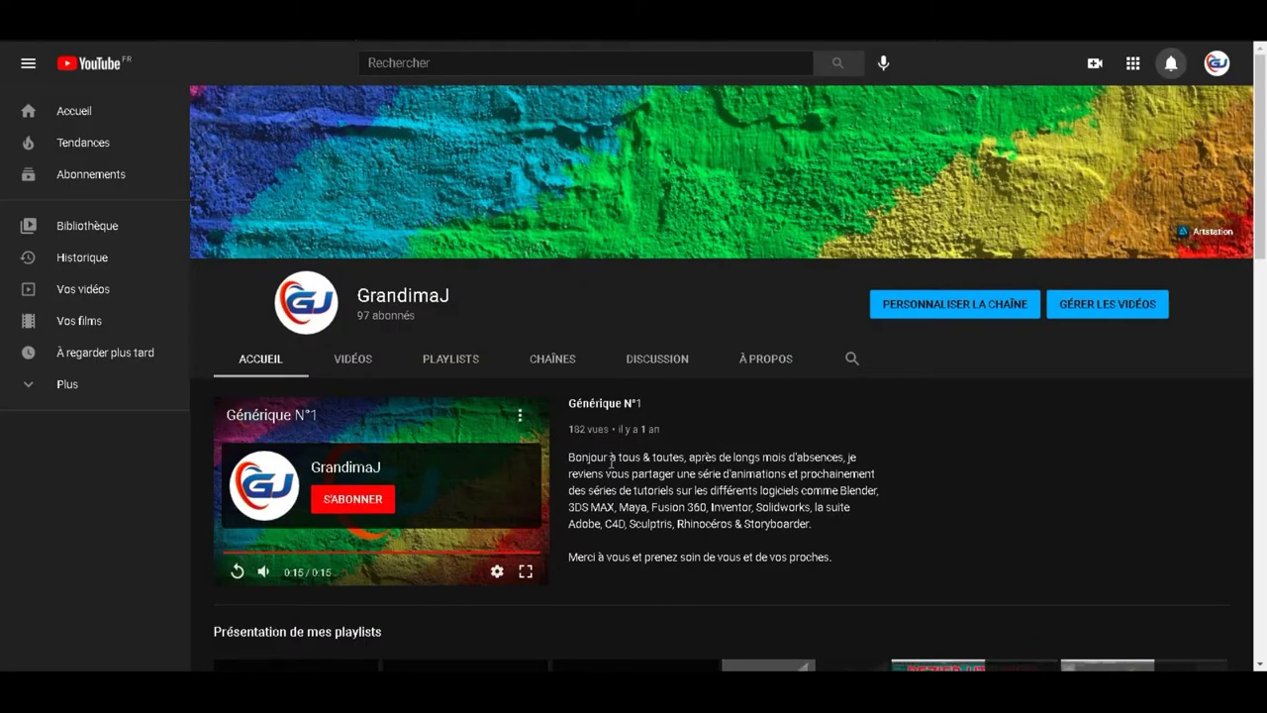
# In the Disposition layout, review the selected sections (Blender, guitar, C4D, Houdini) and start adding a section.
pyautogui.click(952, 304)
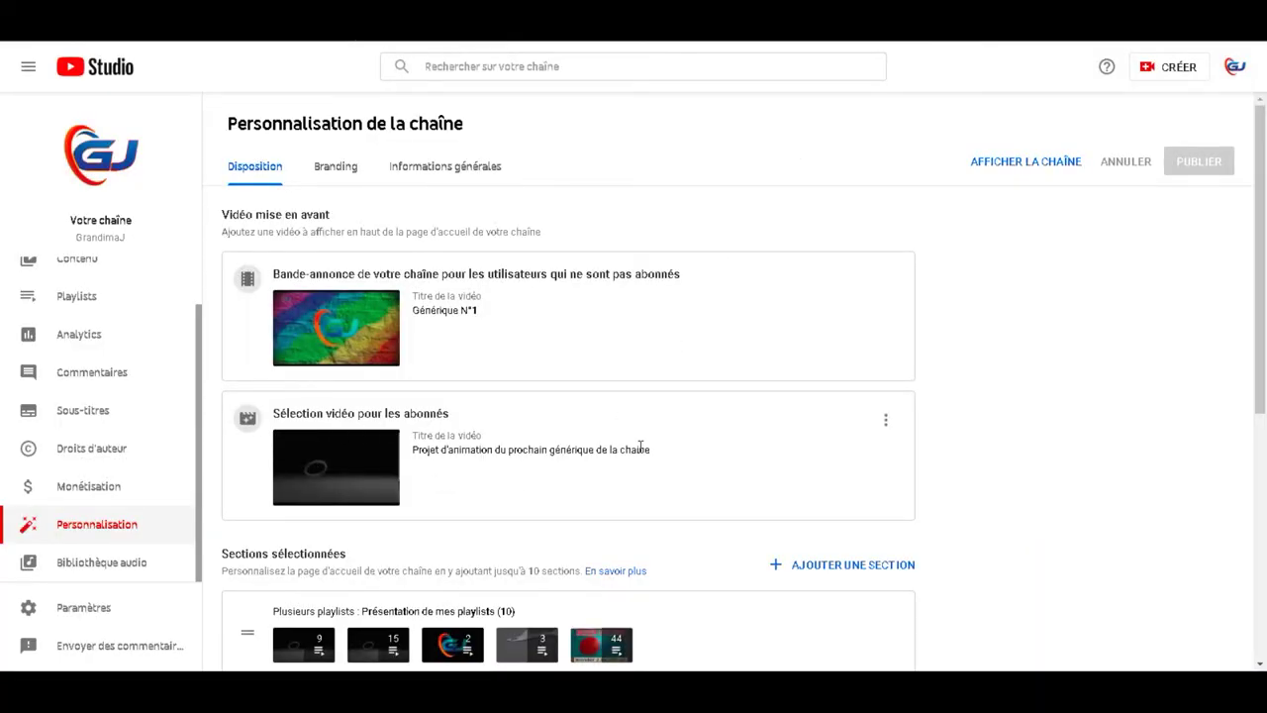
pyautogui.scroll(-1, 698, 480)
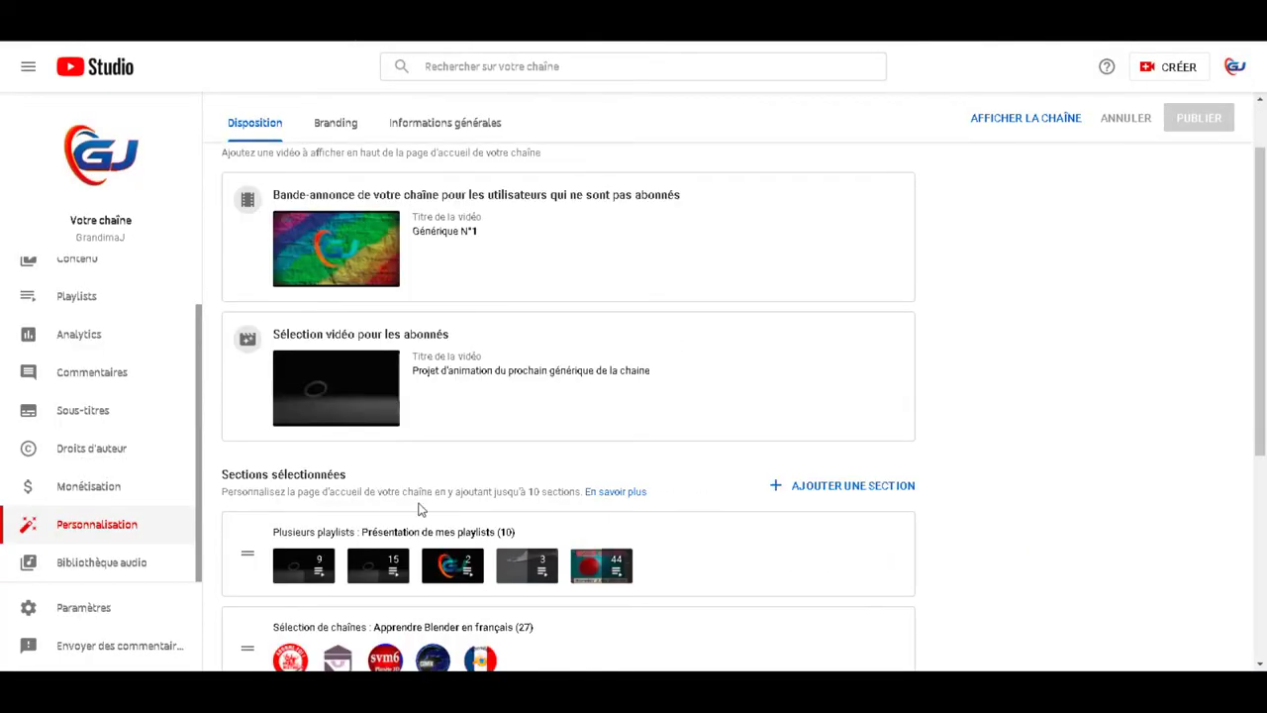
pyautogui.scroll(-1, 639, 521)
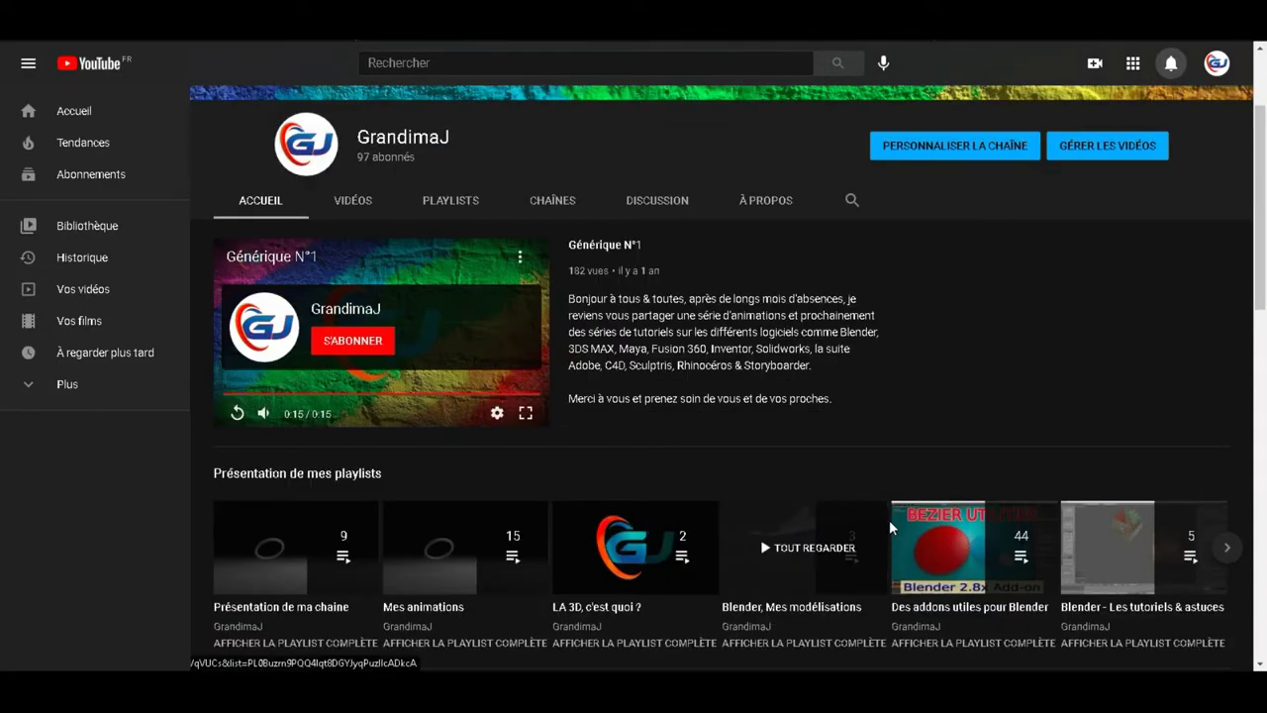
pyautogui.scroll(-2, 762, 534)
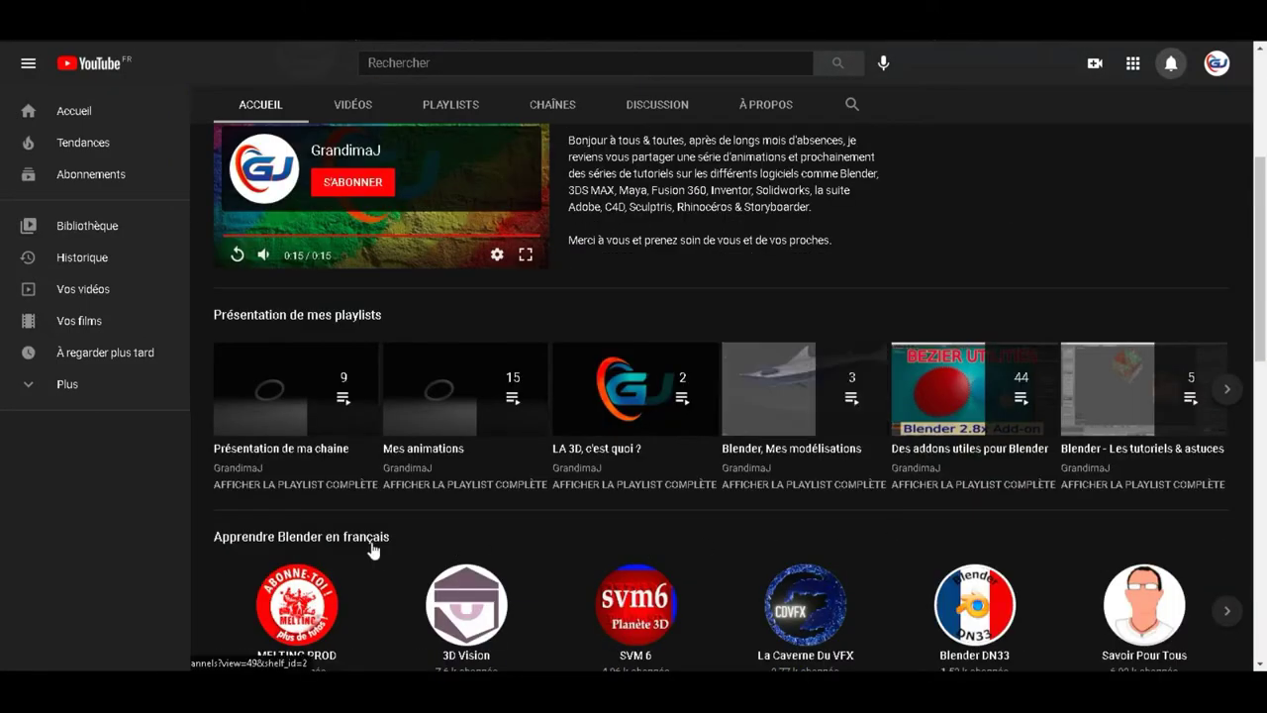
pyautogui.scroll(-1, 371, 544)
pyautogui.scroll(-1, 375, 545)
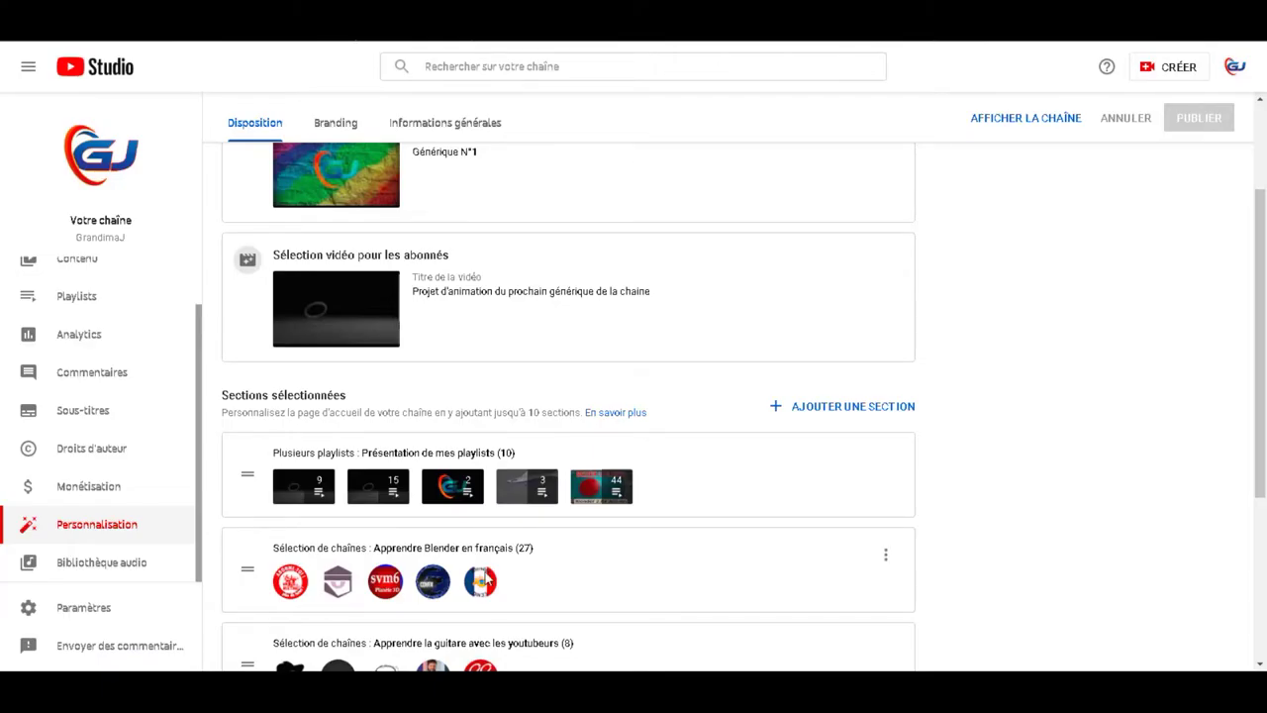
pyautogui.scroll(-2, 455, 535)
pyautogui.scroll(-1, 394, 517)
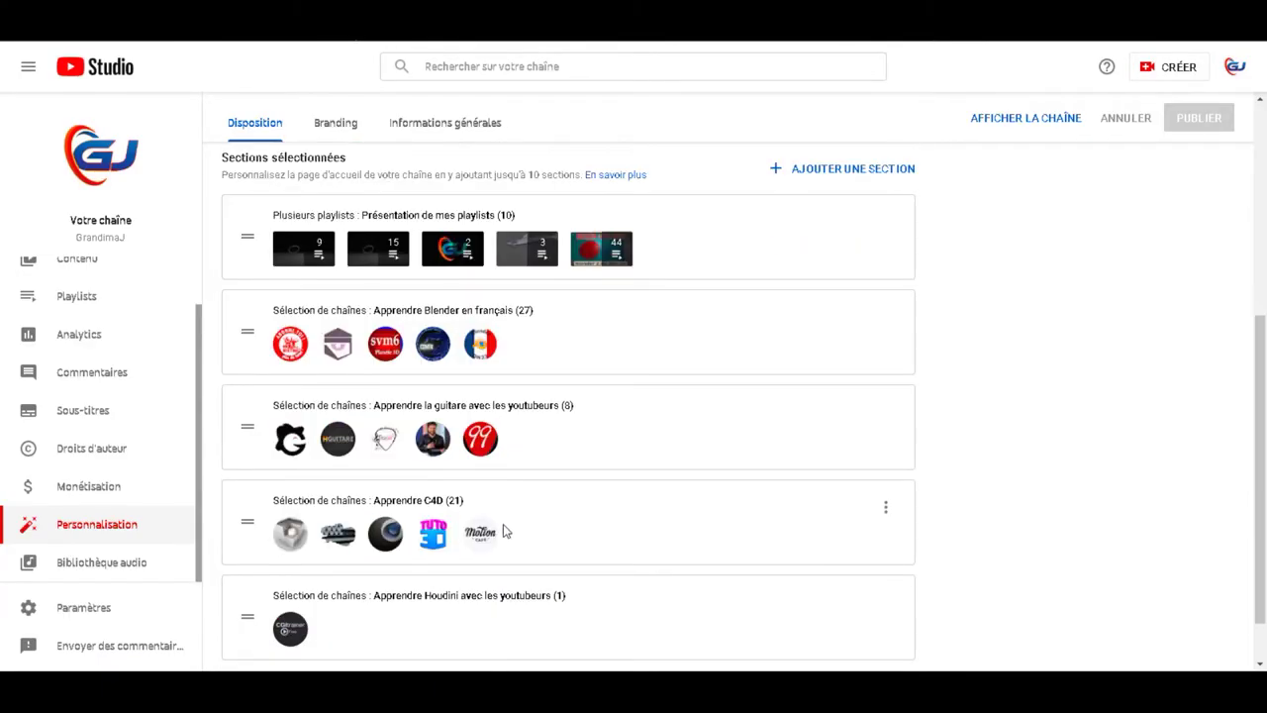
pyautogui.scroll(-1, 362, 565)
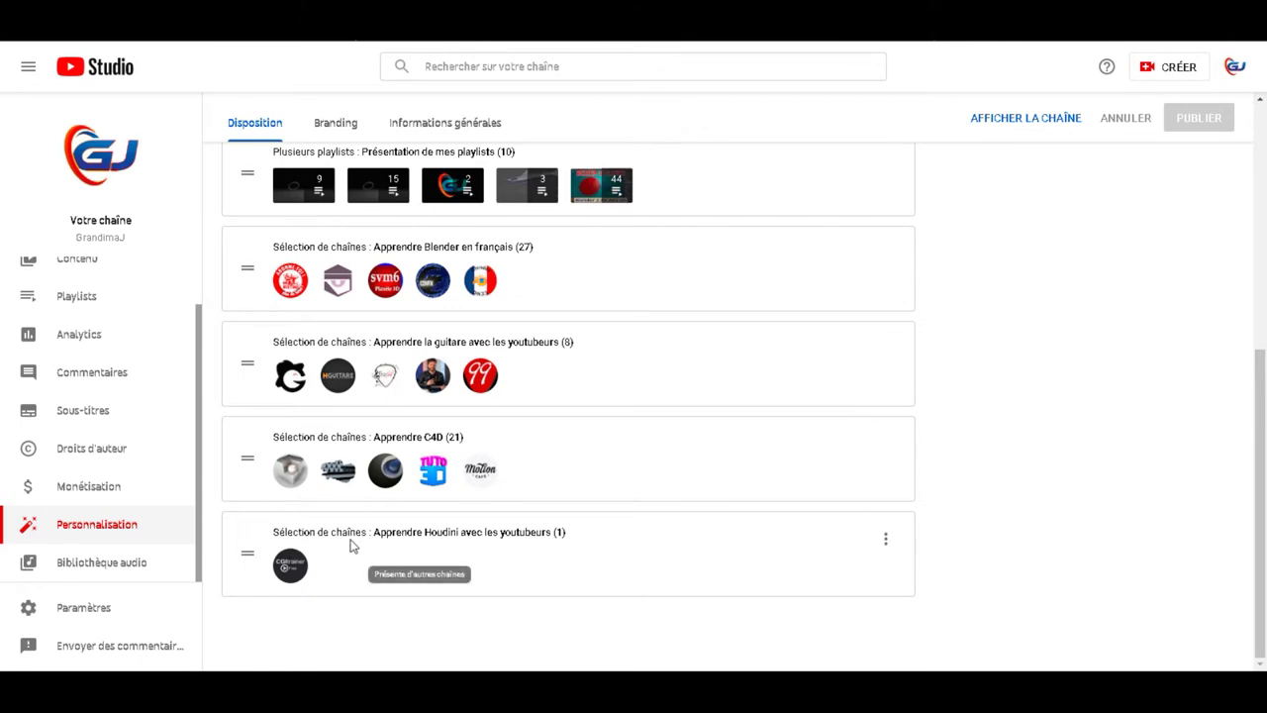
pyautogui.scroll(3, 867, 492)
pyautogui.scroll(3, 867, 492)
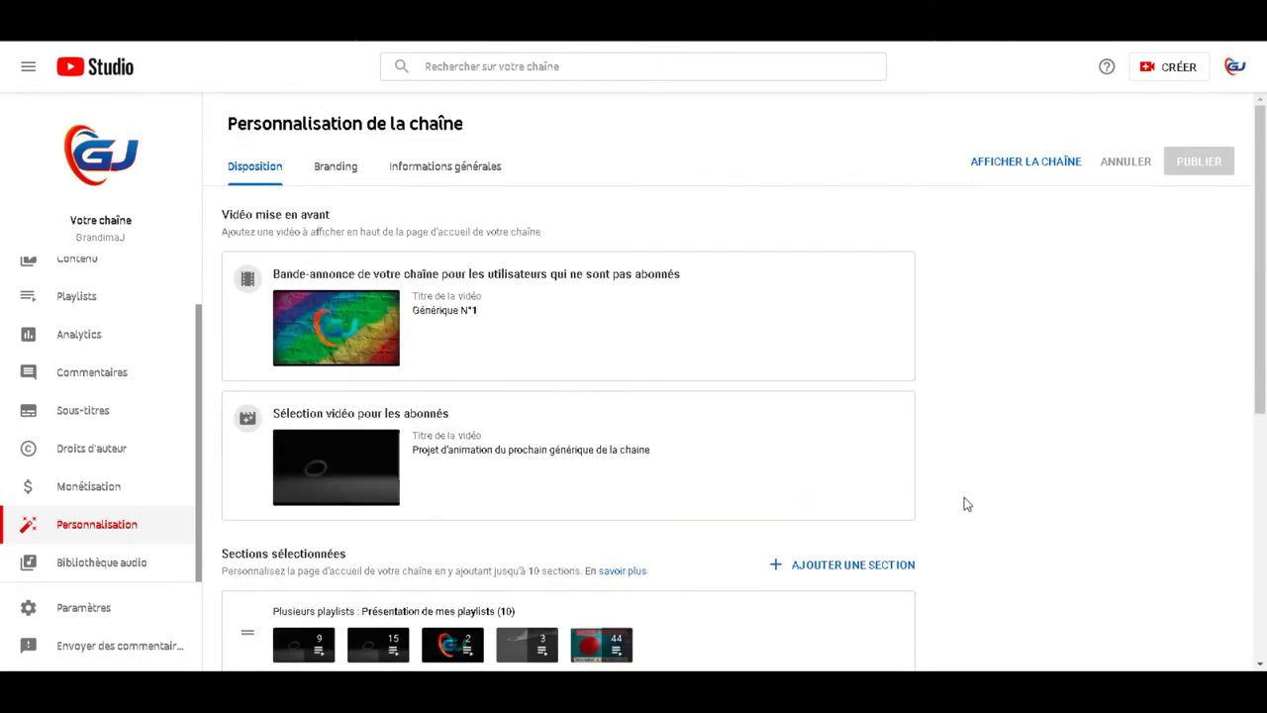
pyautogui.click(871, 571)
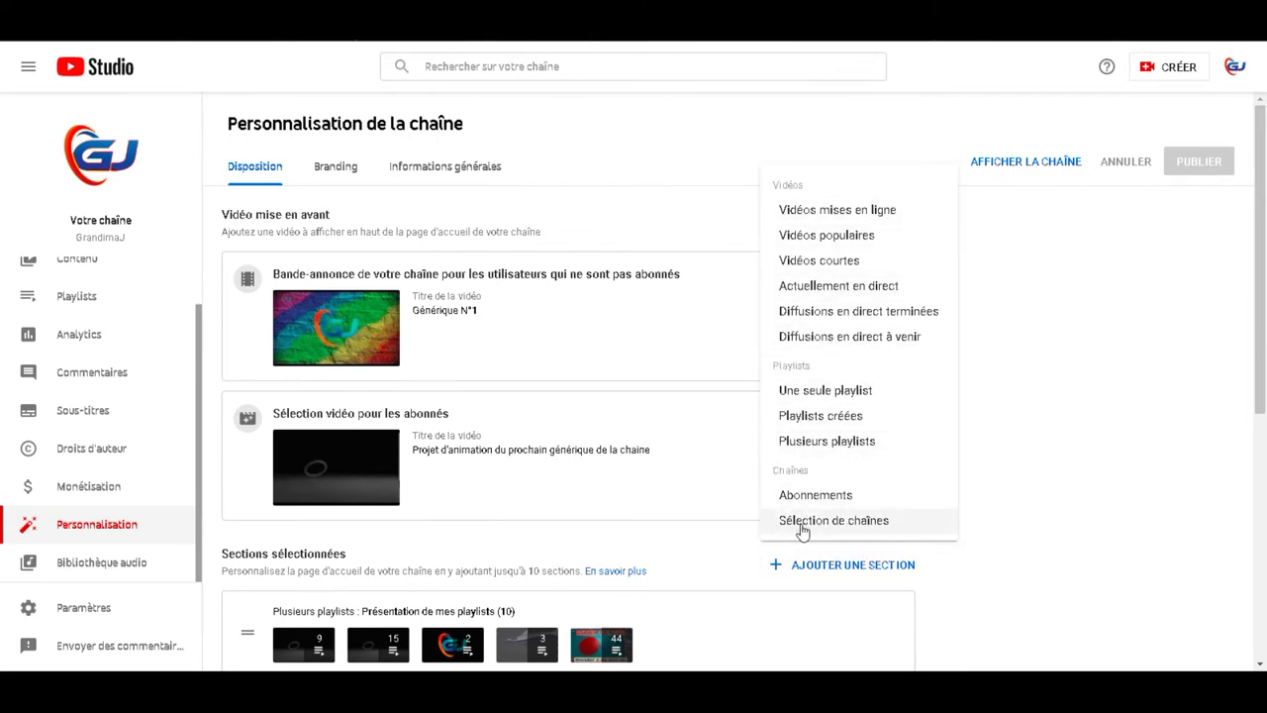
# Create a featured-channels section titled 'Apprenons l'impression 3D avec les youtubeurs' containing Helixx.
pyautogui.click(868, 525)
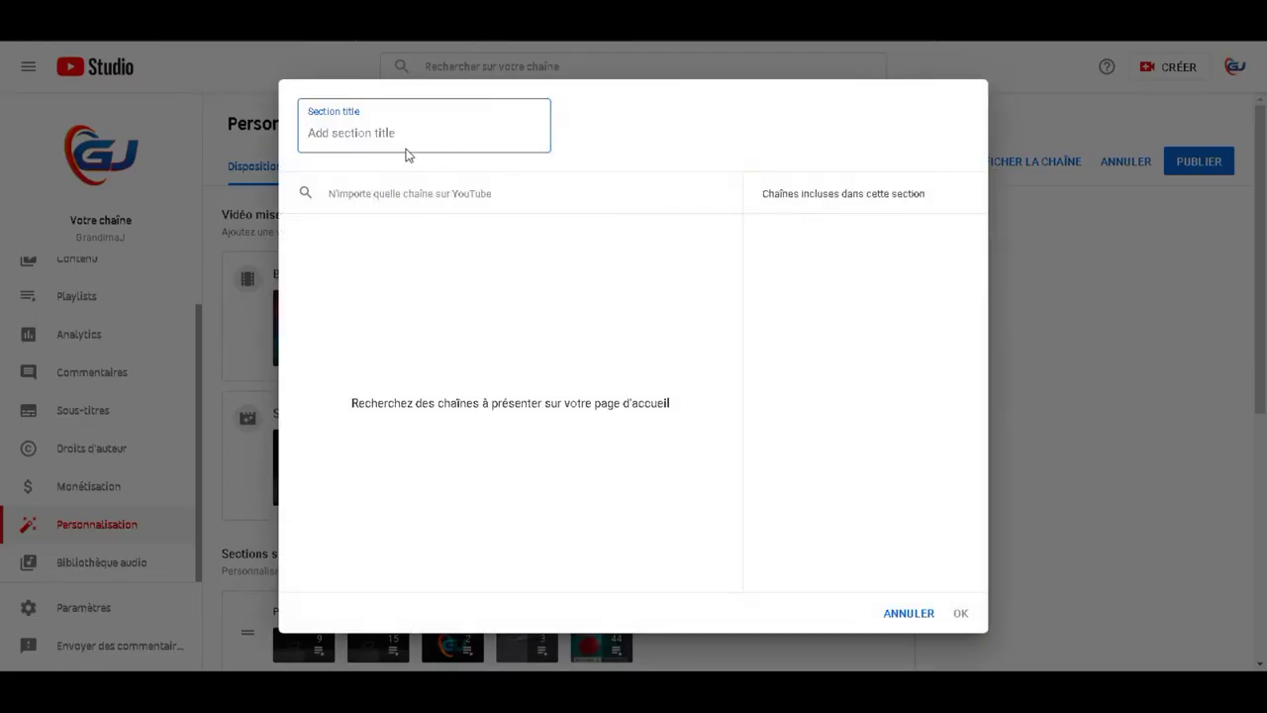
pyautogui.write('A')
pyautogui.write("nons l'impression 3D avec")
pyautogui.write('les youtubeurs')
pyautogui.click(477, 210)
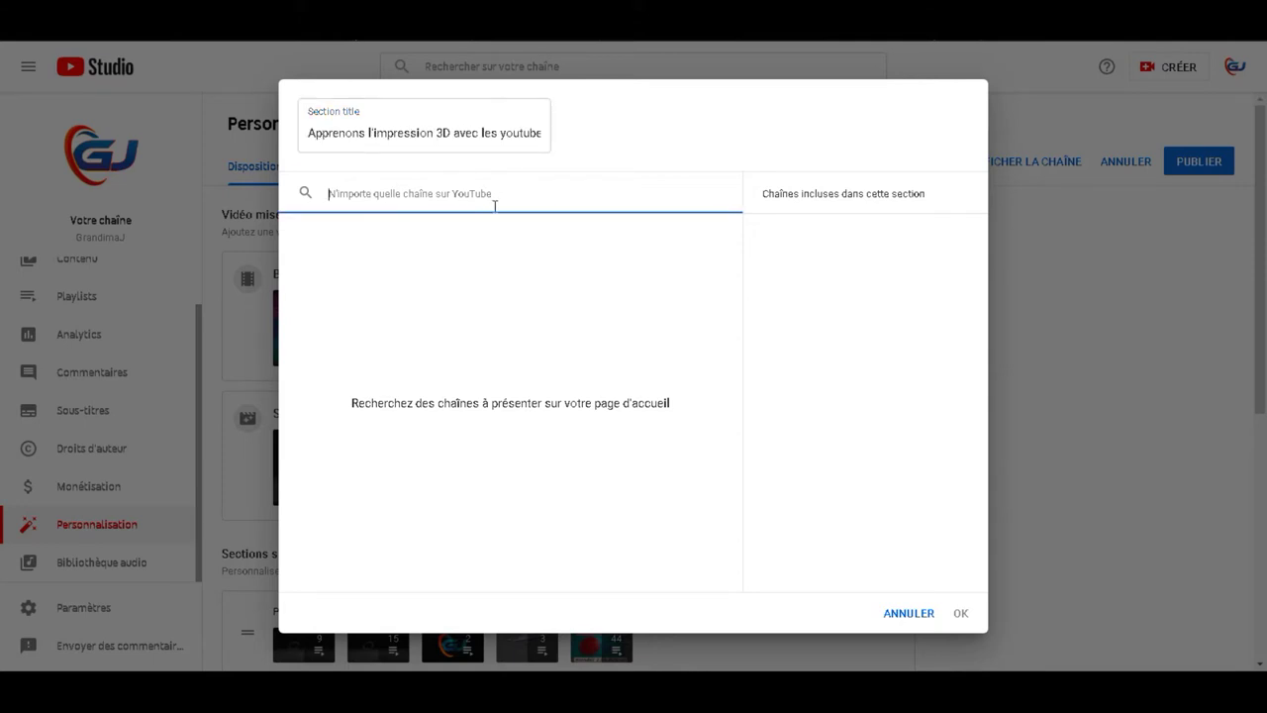
pyautogui.write('H')
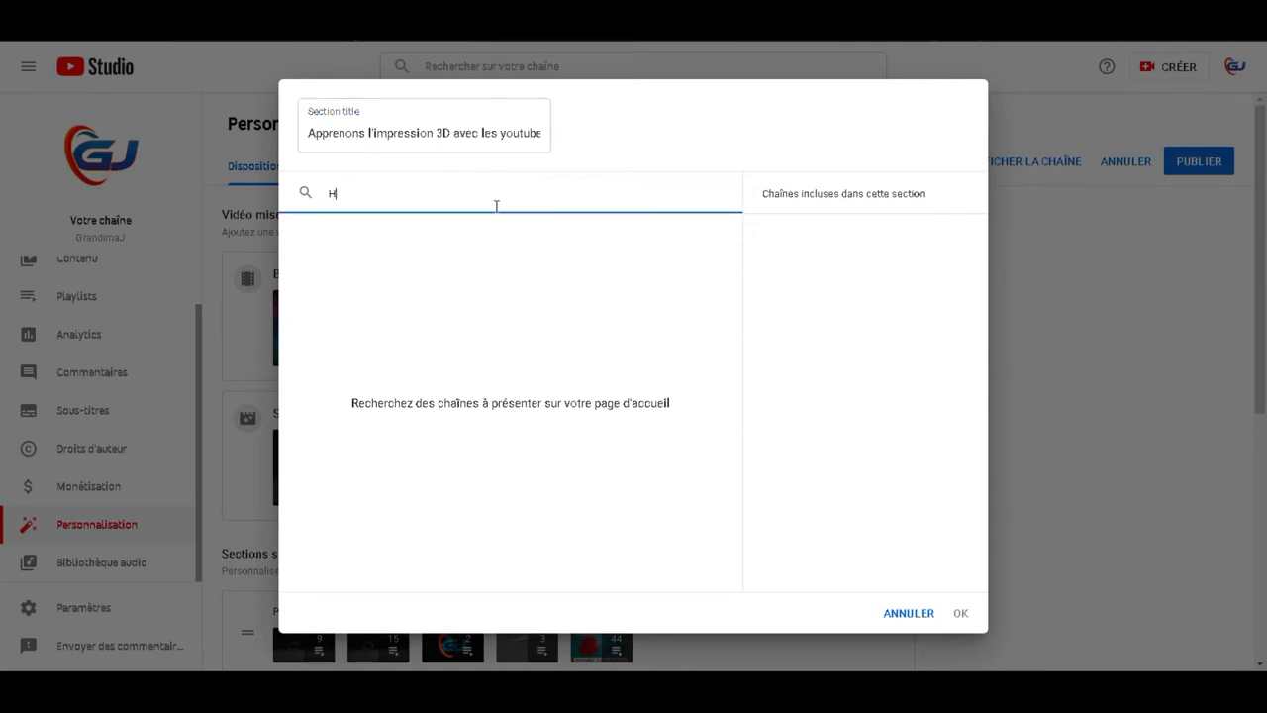
pyautogui.write('elixx')
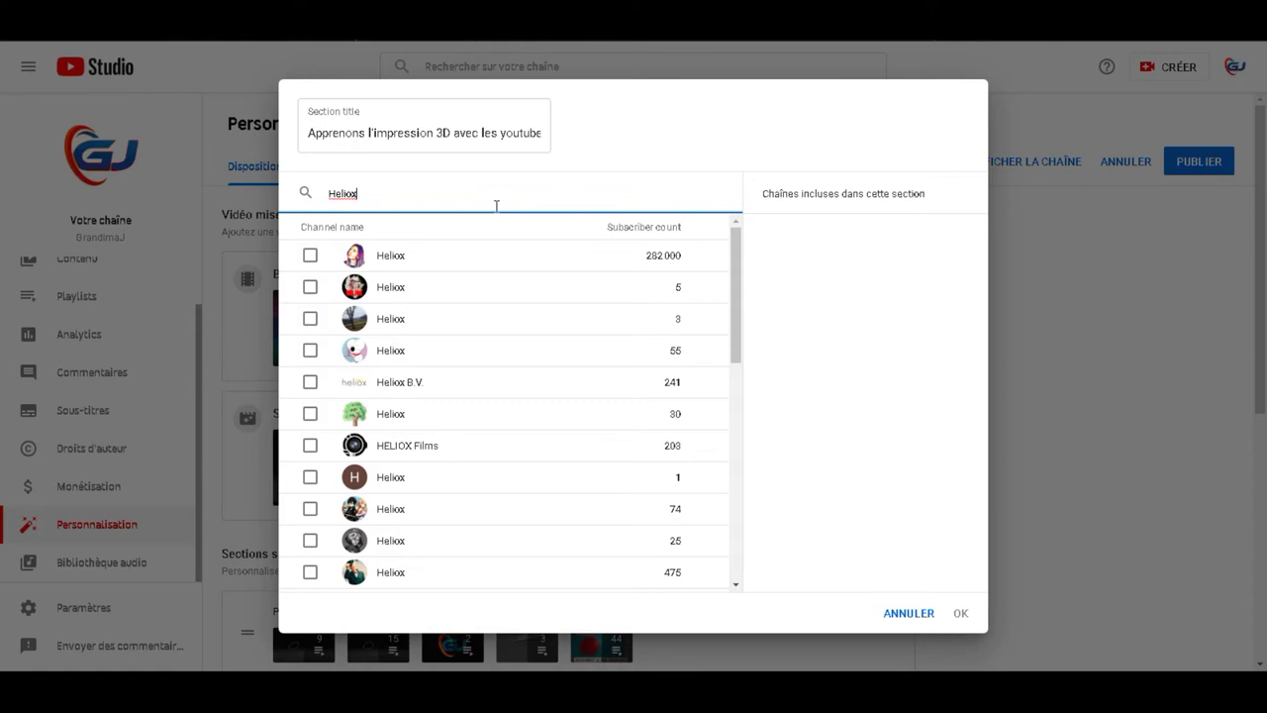
pyautogui.click(310, 255)
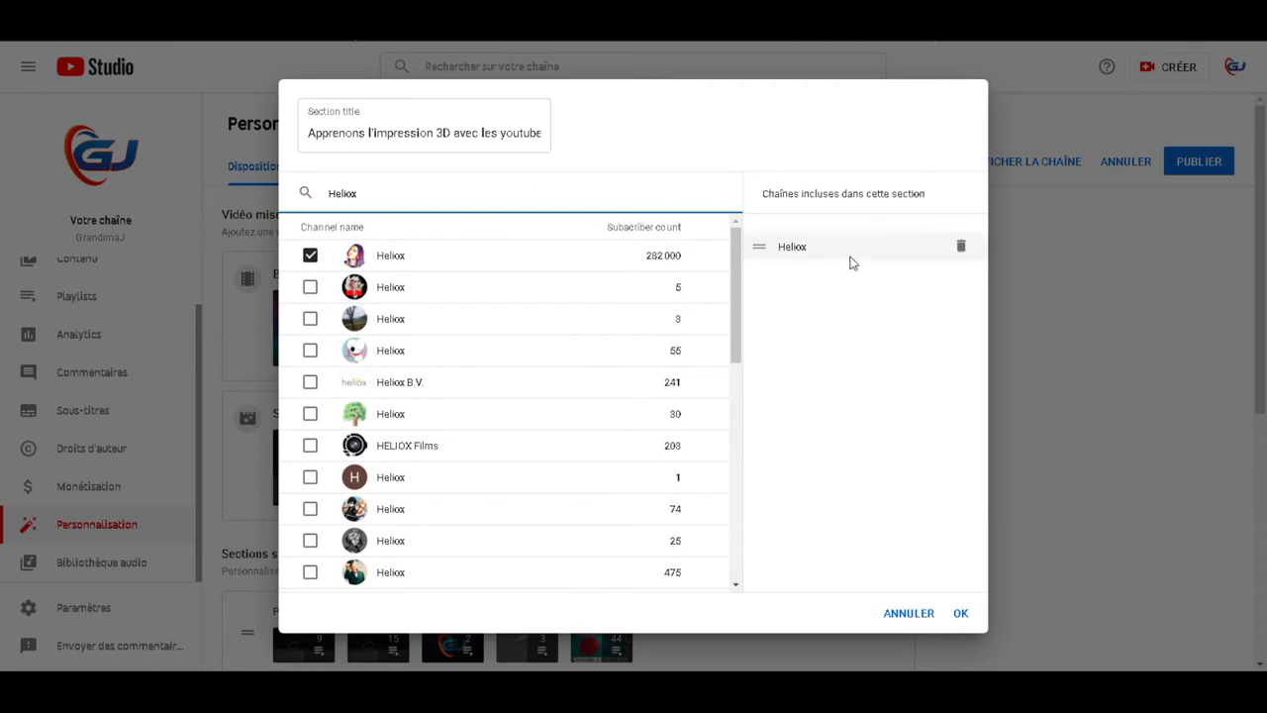
# Add Débutant 3D D3D to the section, save it, and publish the layout.
pyautogui.moveTo(387, 192); pyautogui.dragTo(315, 192)
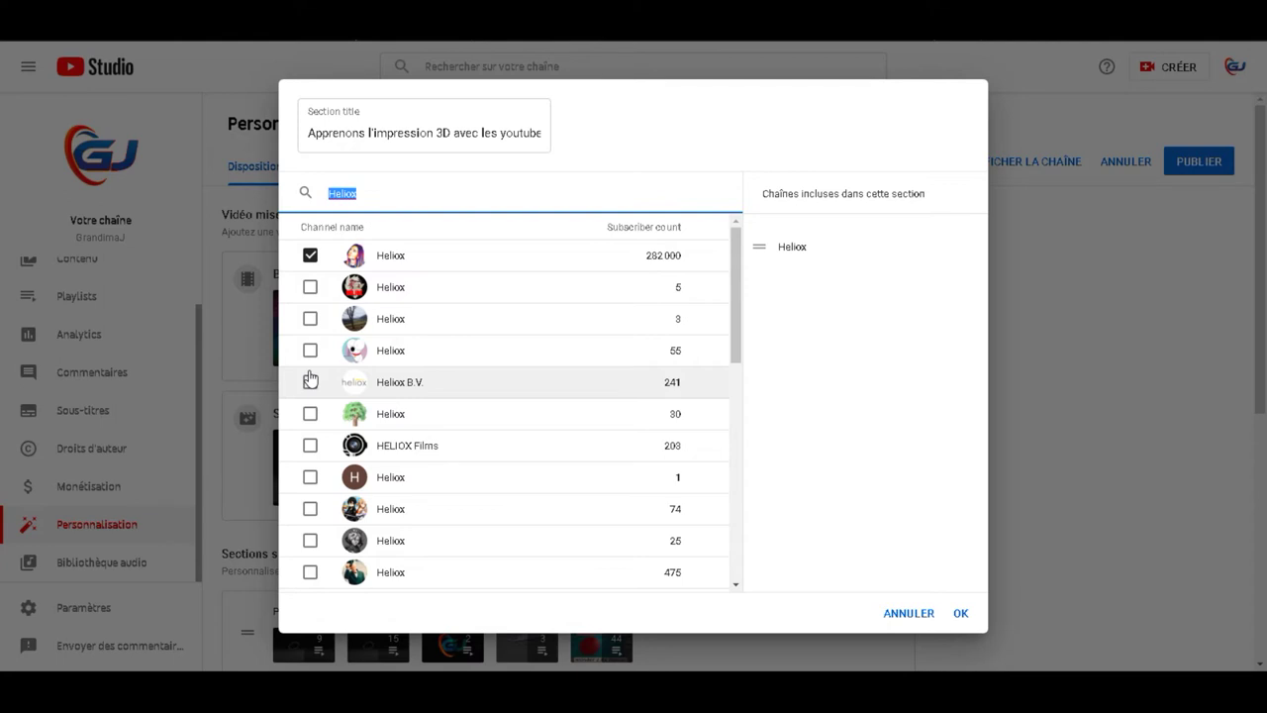
pyautogui.write('Debutant')
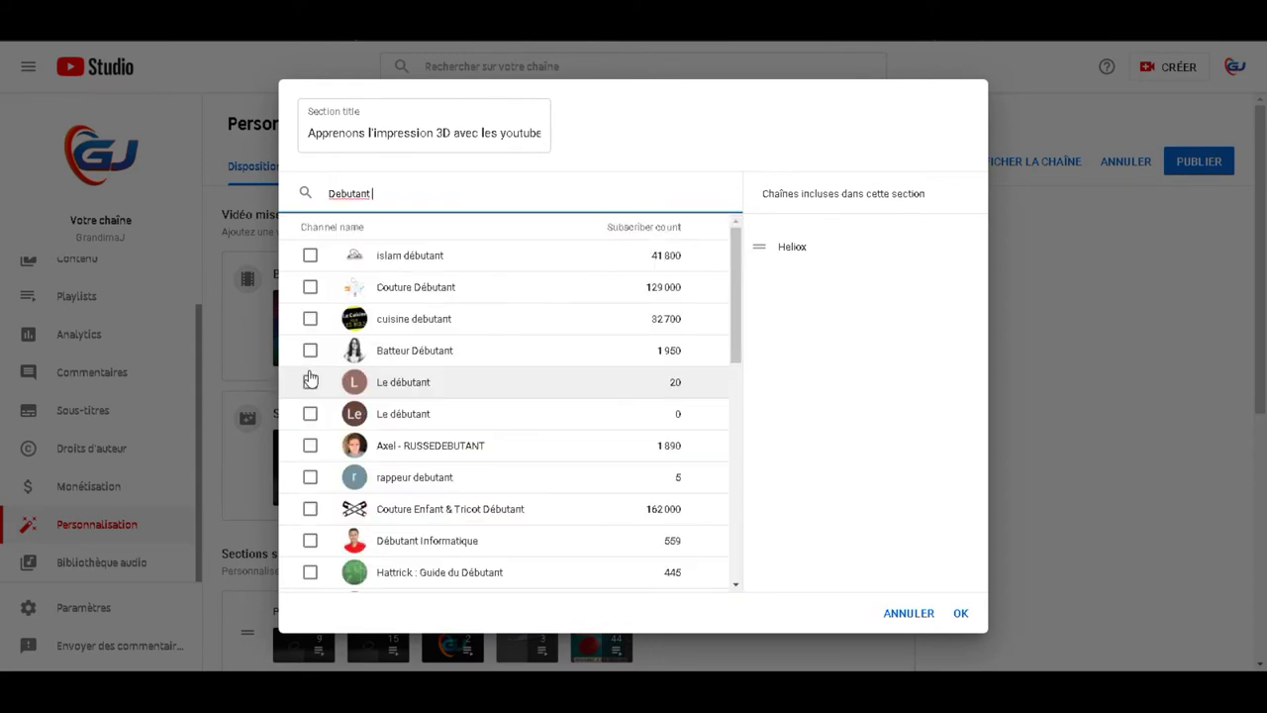
pyautogui.write(' 3D')
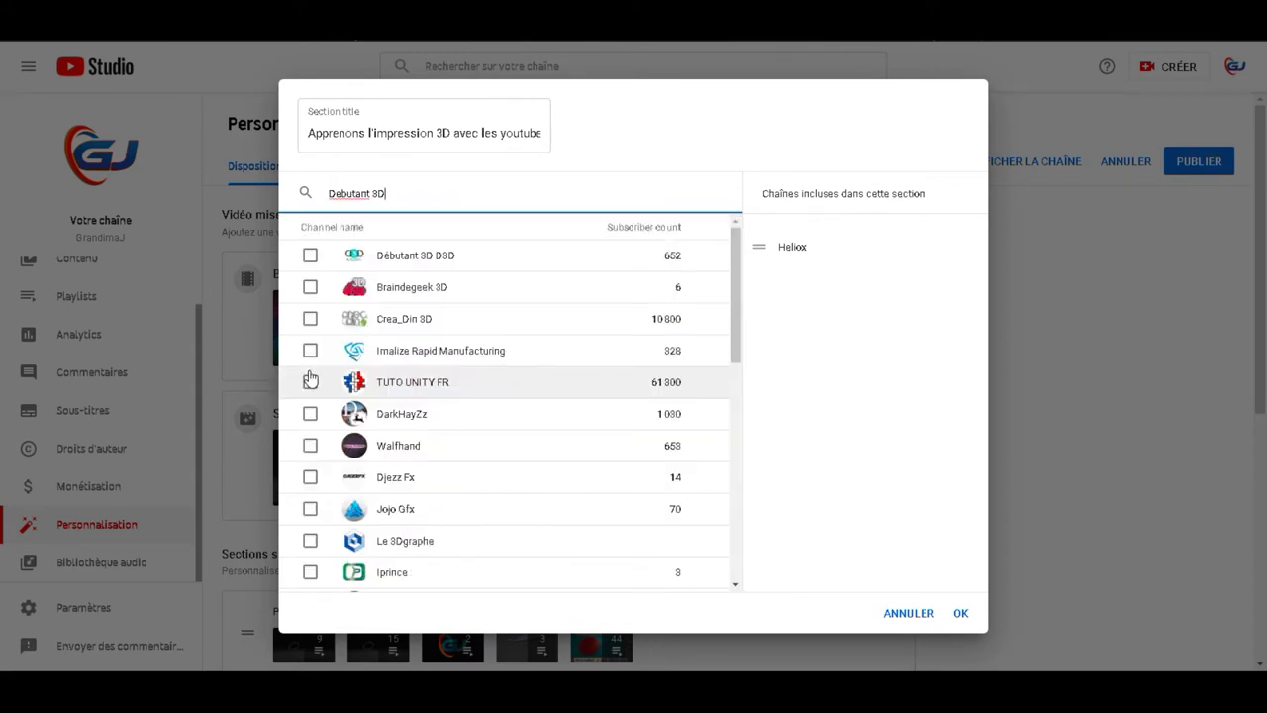
pyautogui.click(309, 254)
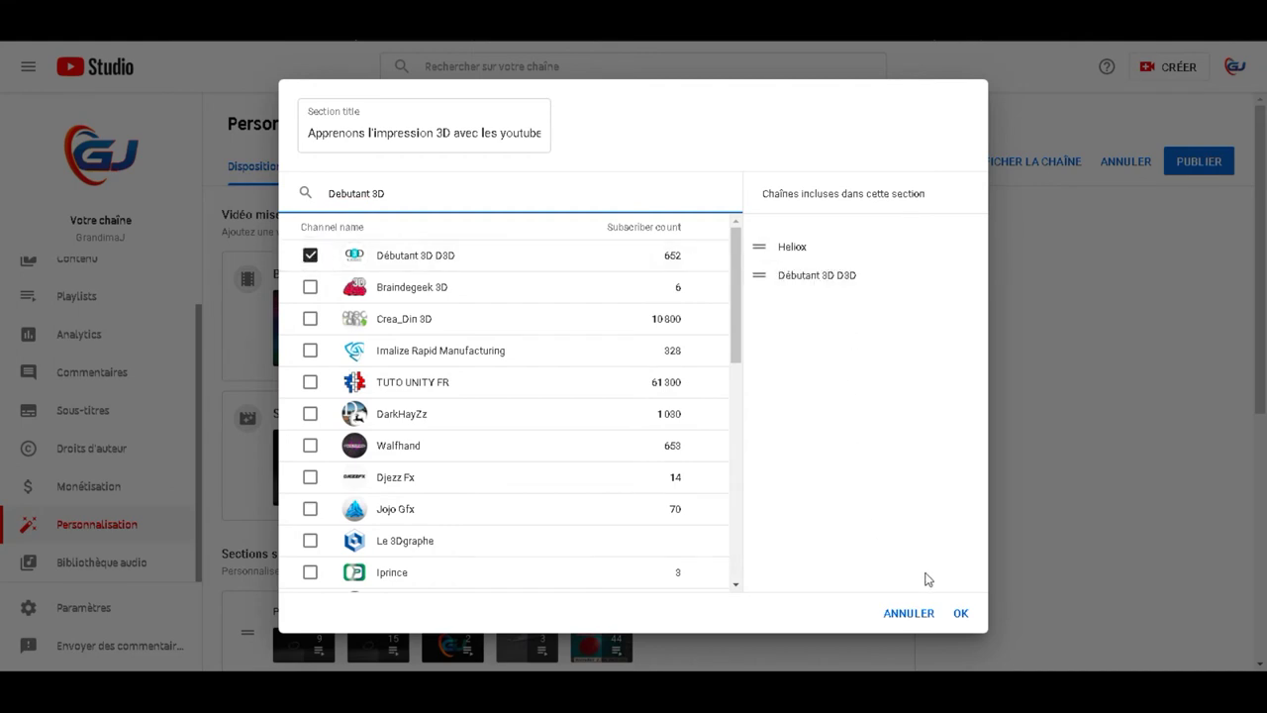
pyautogui.click(961, 613)
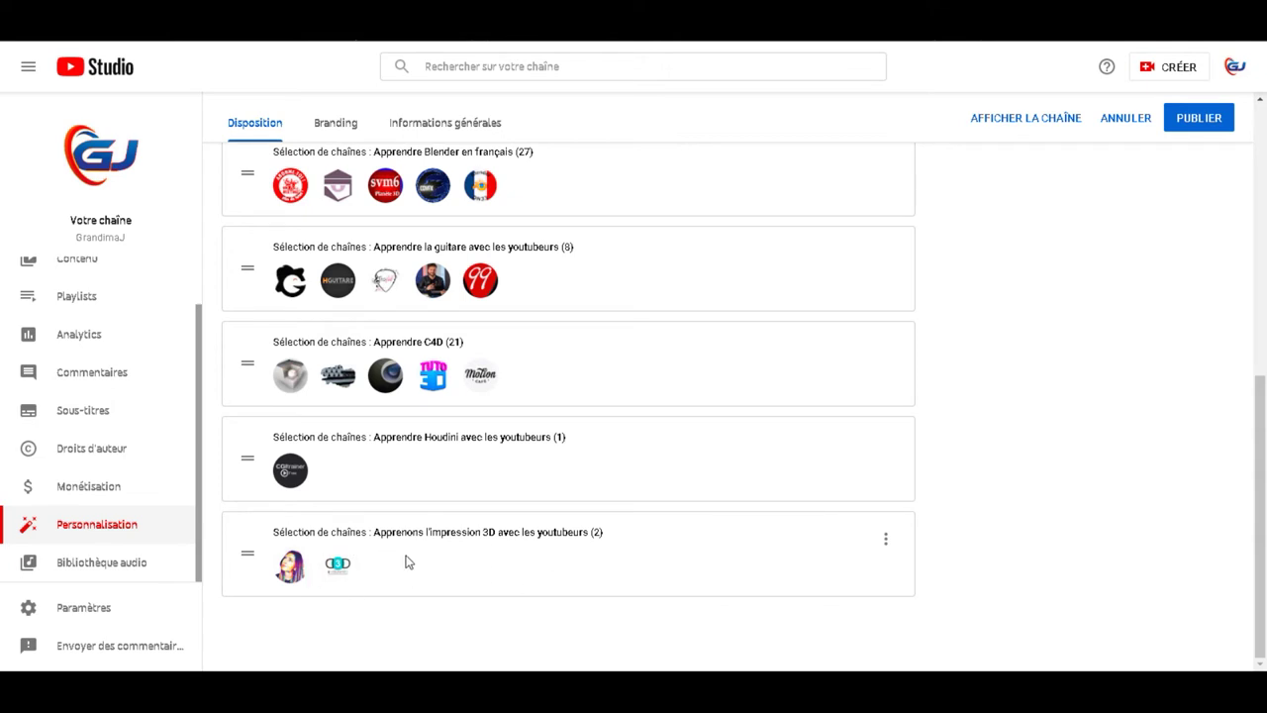
pyautogui.click(1208, 124)
pyautogui.click(1026, 118)
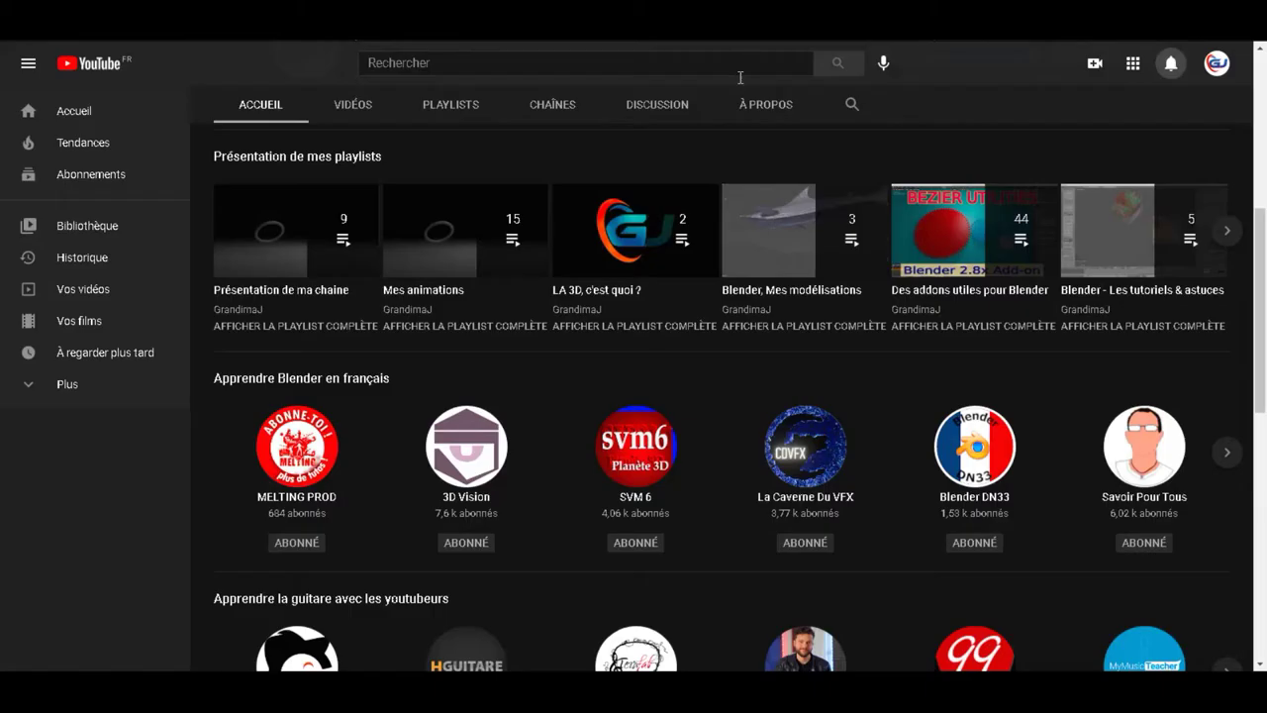
# Scroll the channel home page to check the new 3D-printing section, then back up.
pyautogui.scroll(-3, 772, 210)
pyautogui.scroll(-4, 775, 213)
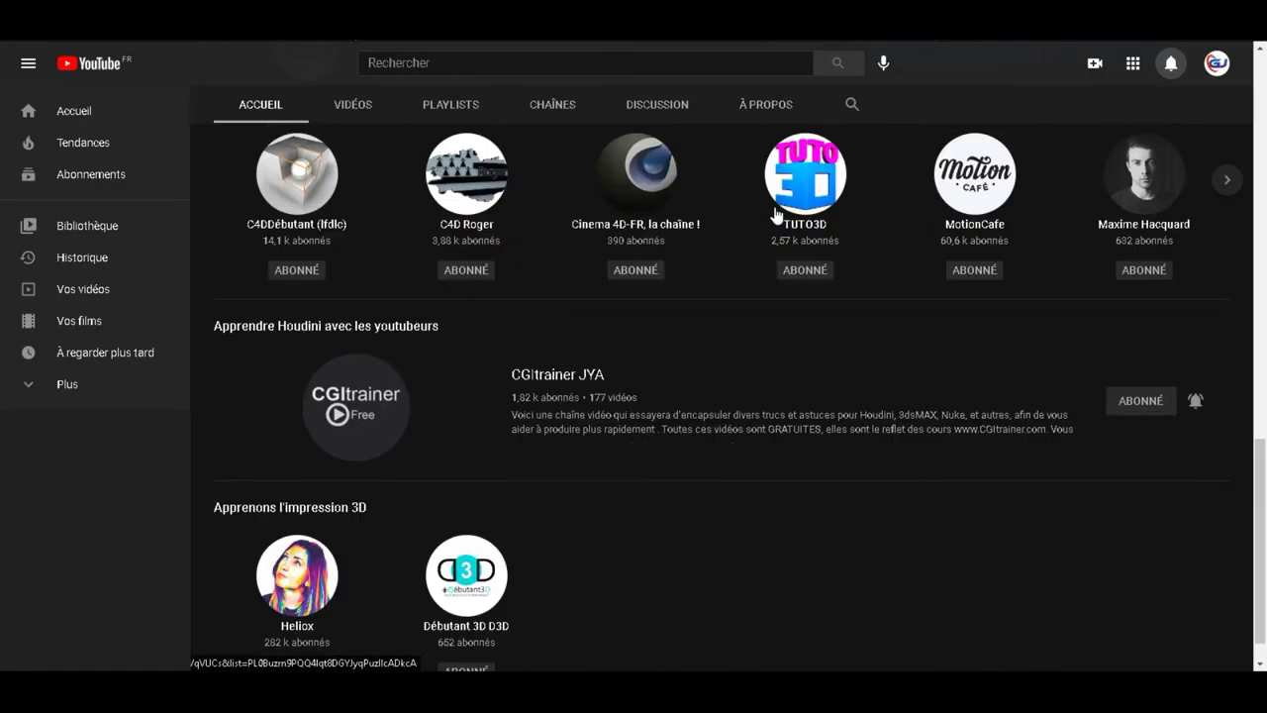
pyautogui.scroll(-1, 731, 239)
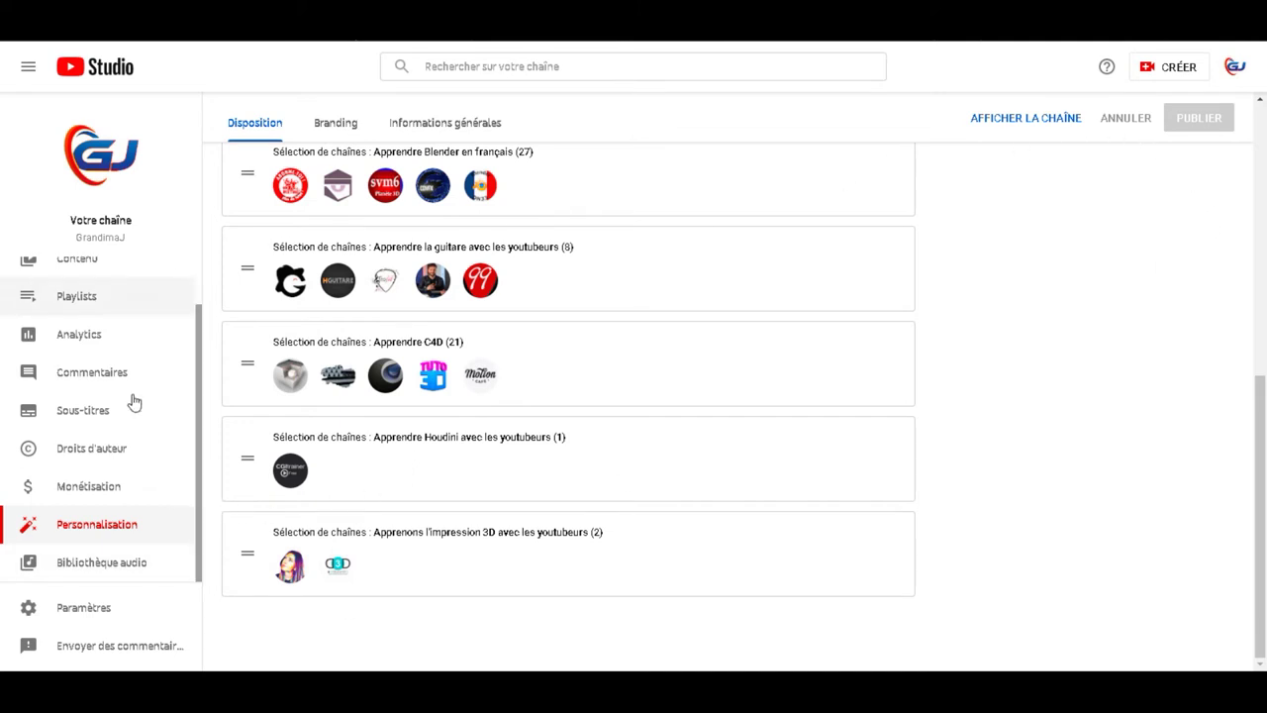
pyautogui.scroll(3, 545, 475)
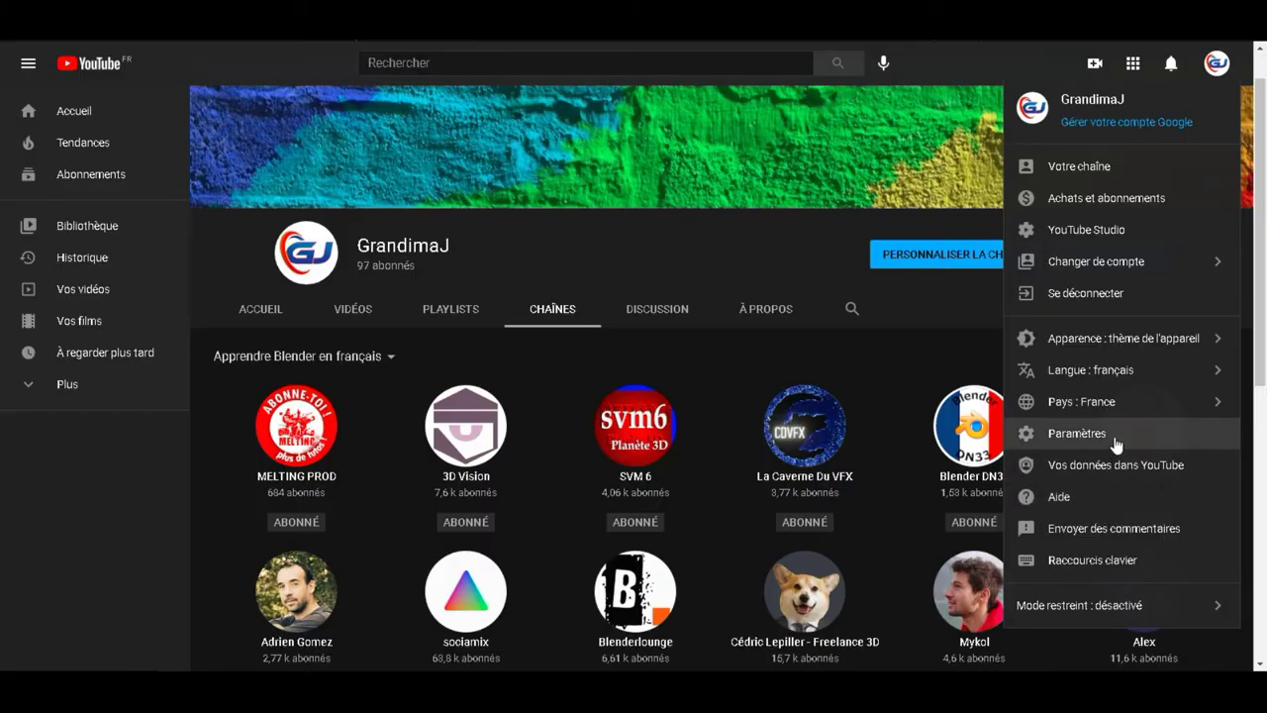
# Open the YouTube settings from the account menu.
pyautogui.click(1089, 433)
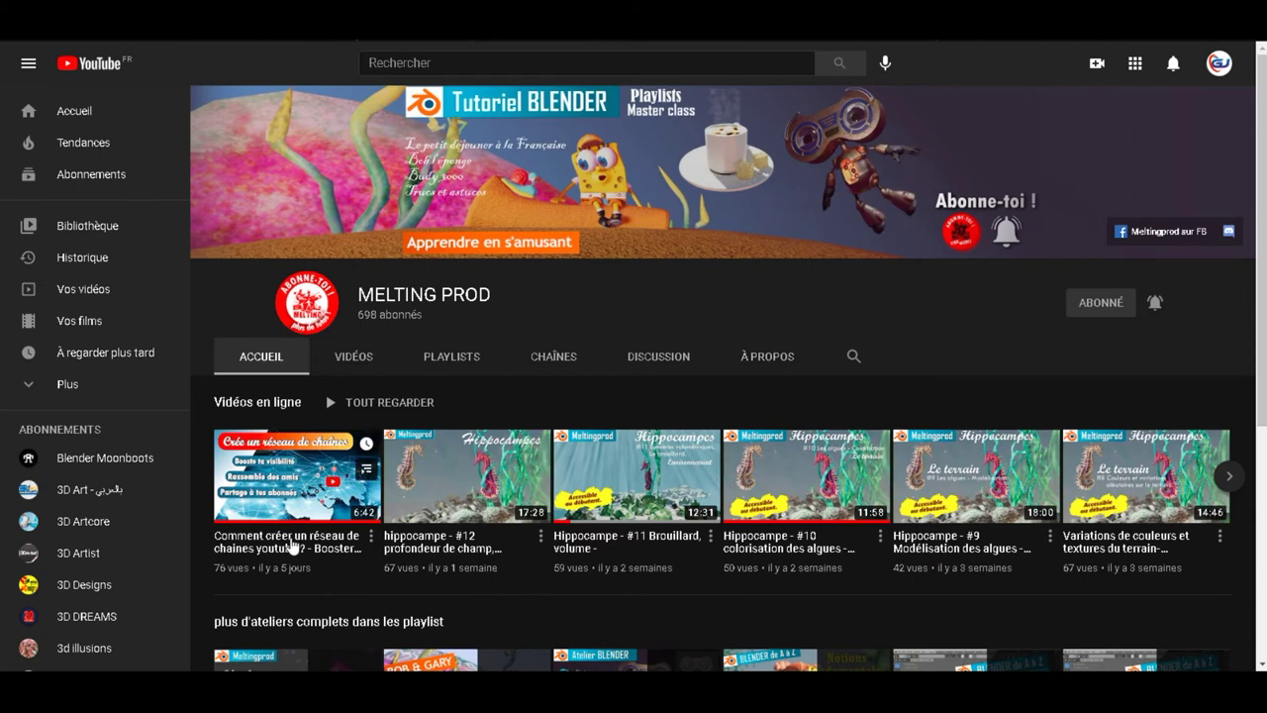
# Start playing the MELTING PROD turtle animation video.
pyautogui.moveTo(331, 507)
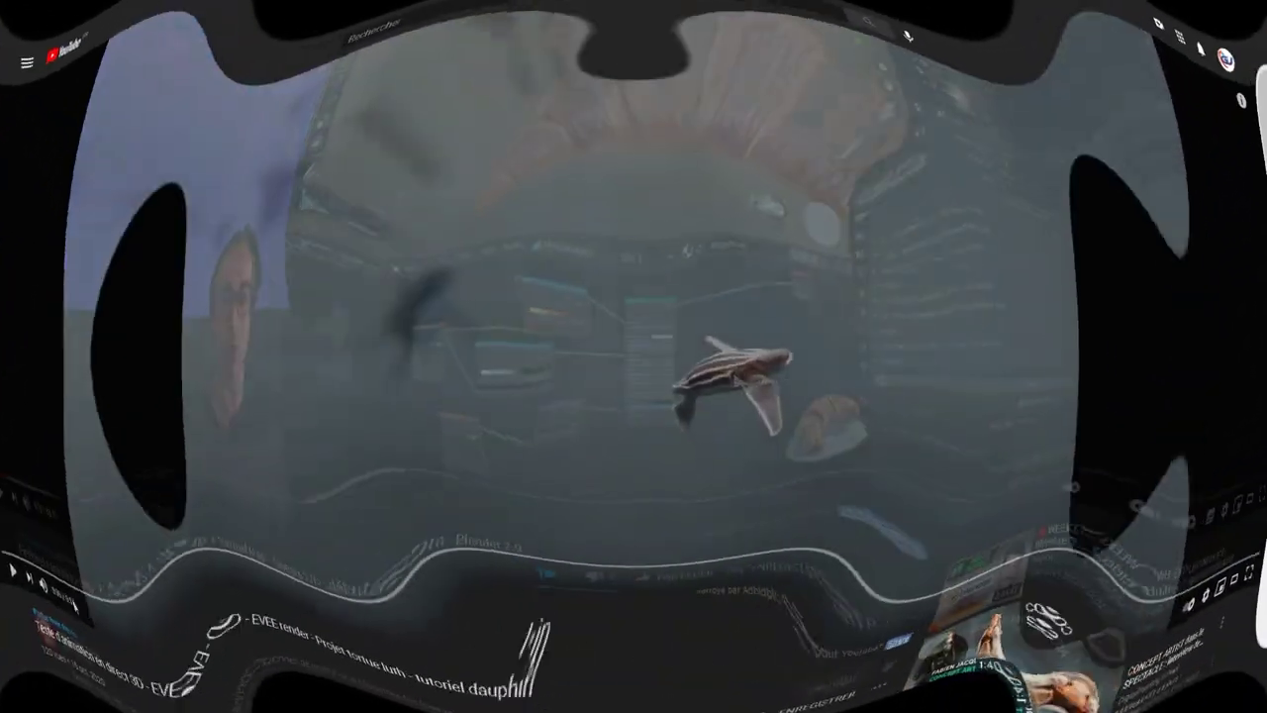
pyautogui.click(28, 566)
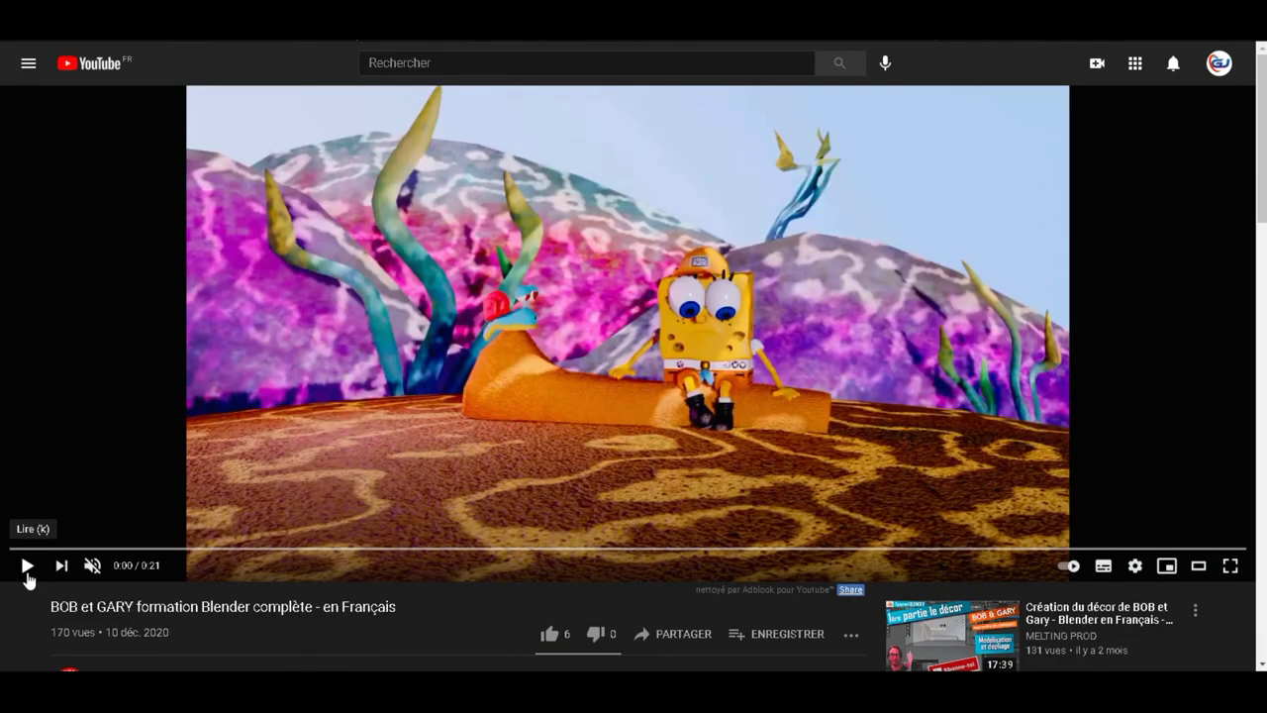
# Play the BOB et GARY video with sound on, pause at 0:11, then resume.
pyautogui.click(27, 575)
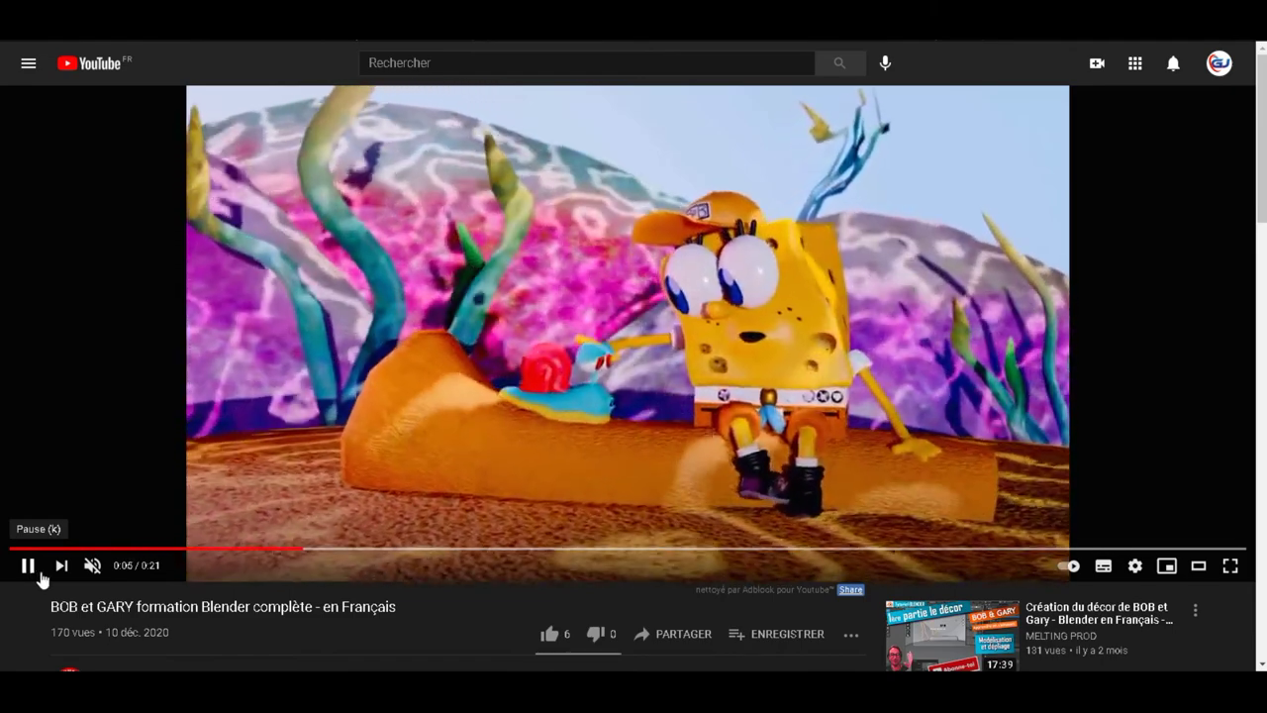
pyautogui.click(92, 565)
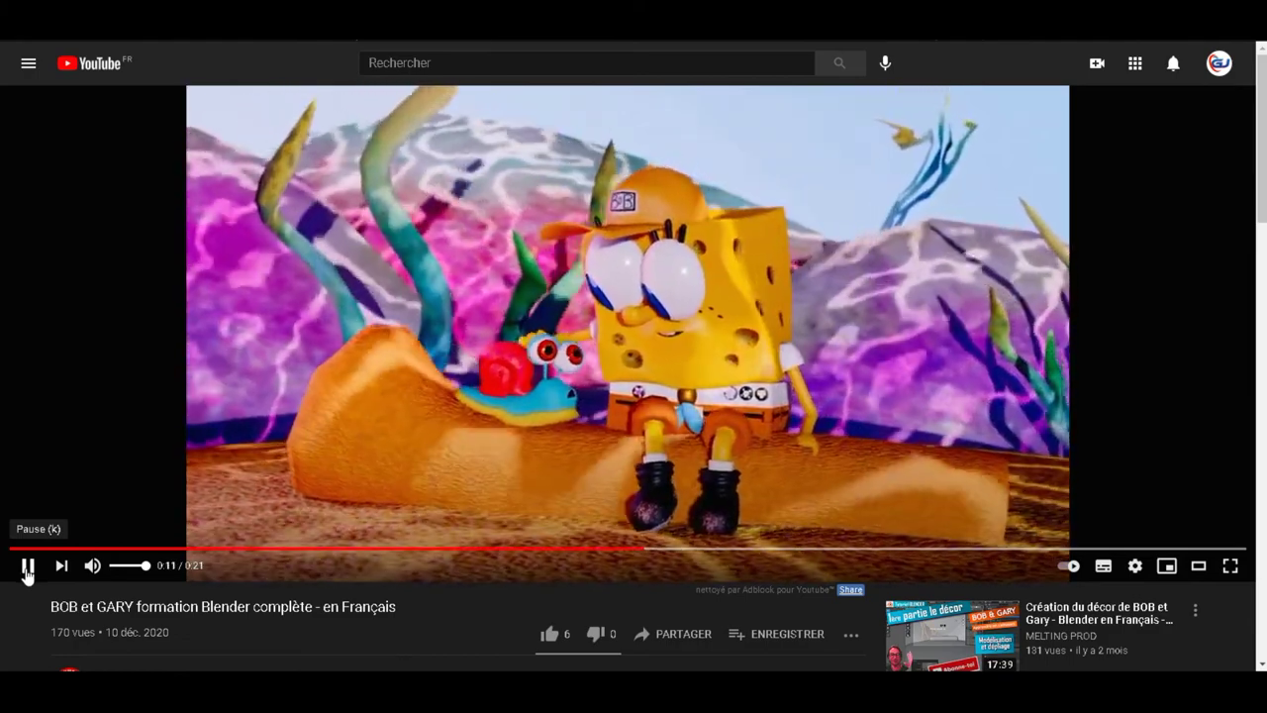
pyautogui.click(27, 569)
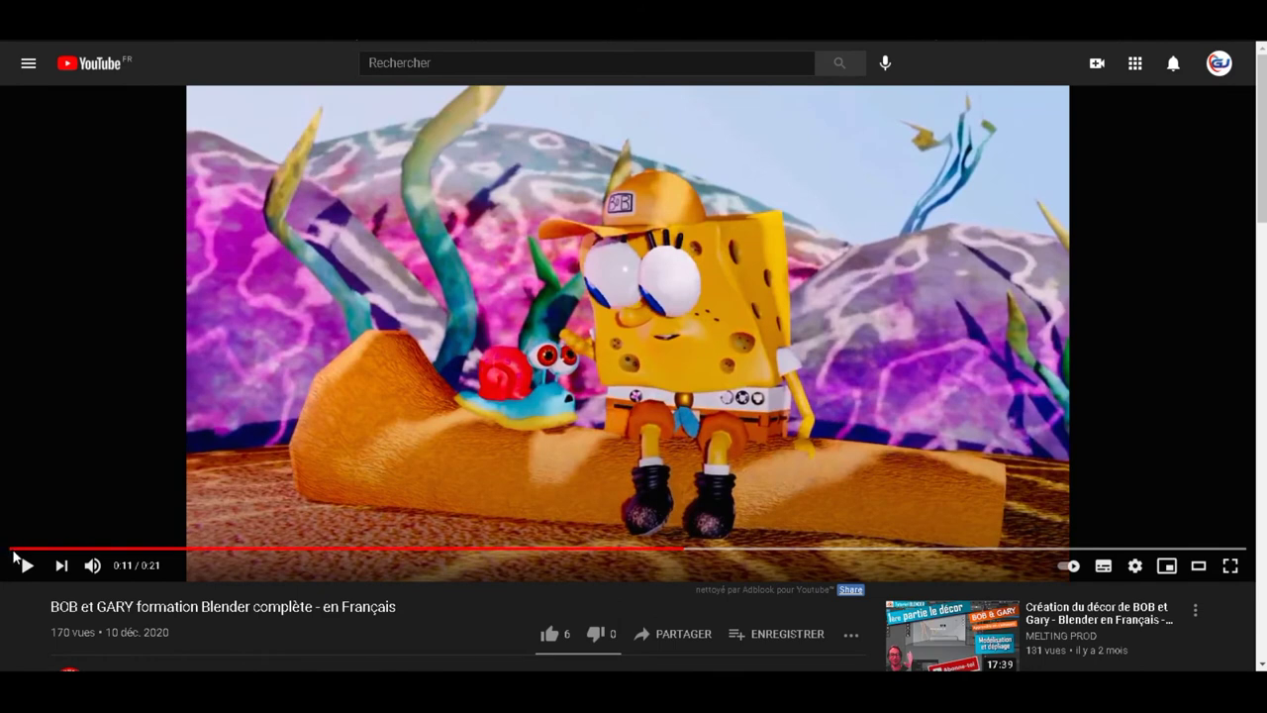
pyautogui.click(20, 561)
pyautogui.click(20, 561)
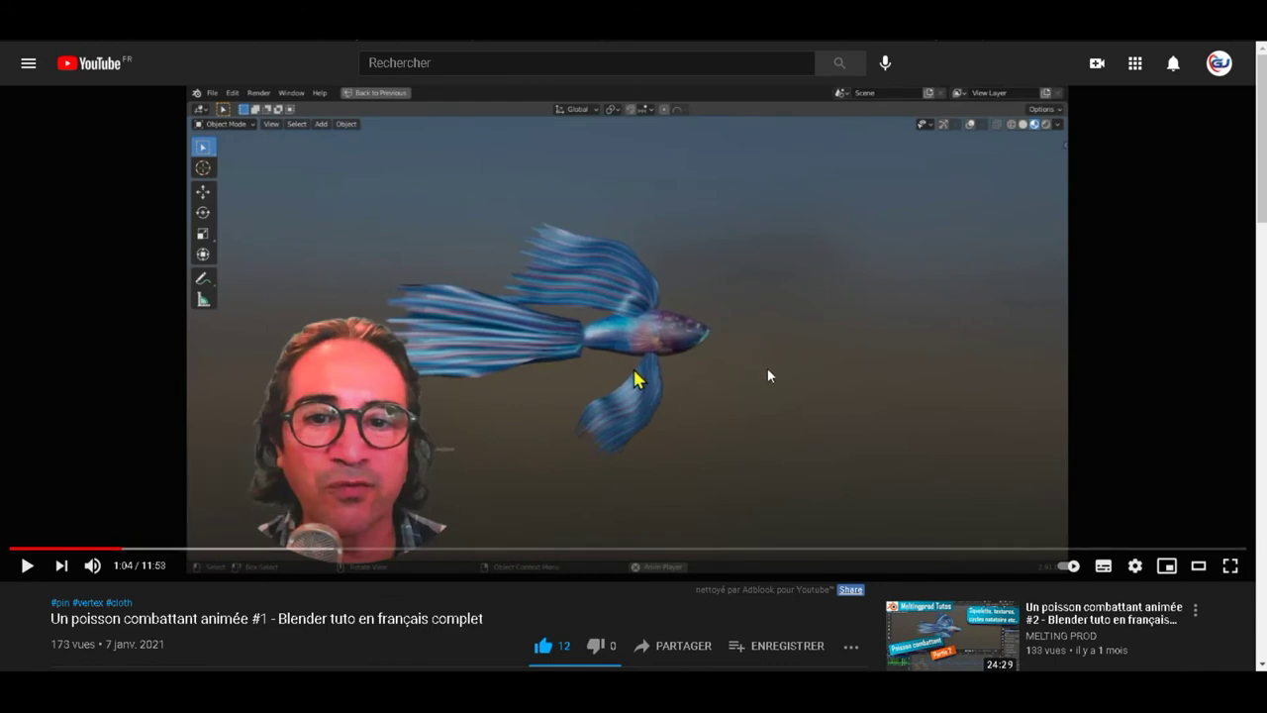
# Play the fighting-fish video muted, pause at 1:15, then go back to the Budy 3000 robot clip.
pyautogui.click(26, 565)
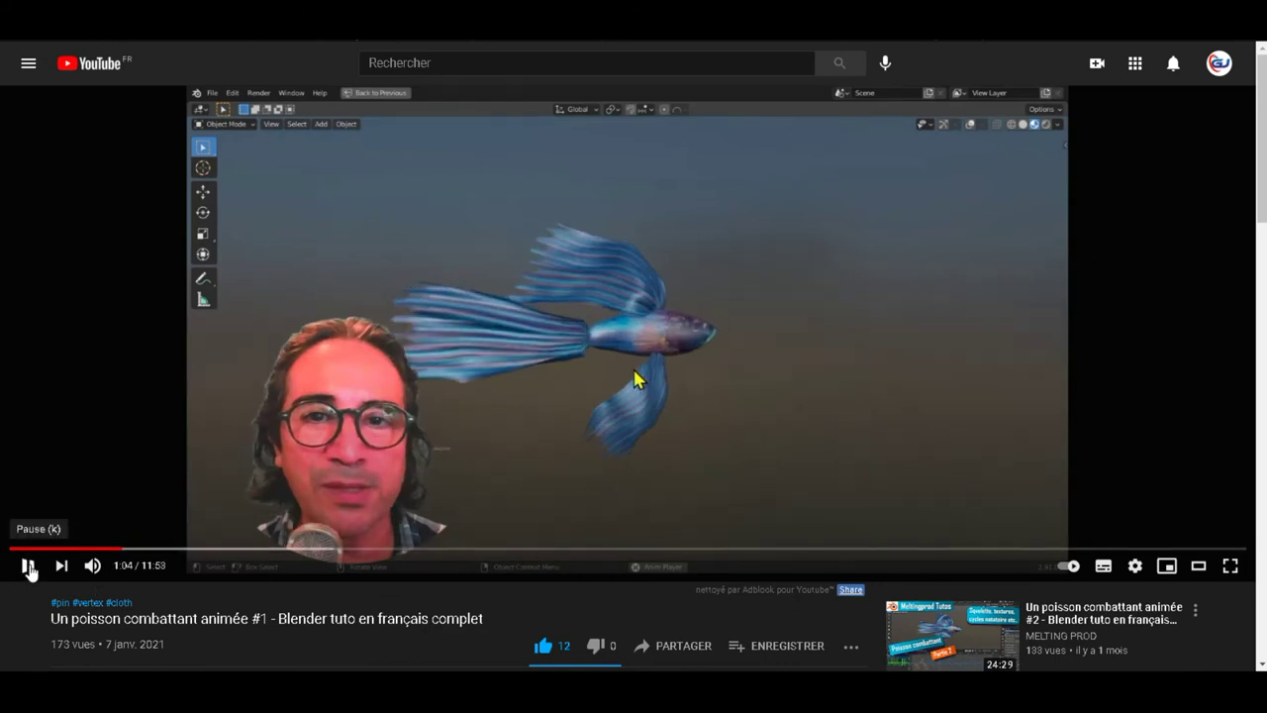
pyautogui.click(92, 566)
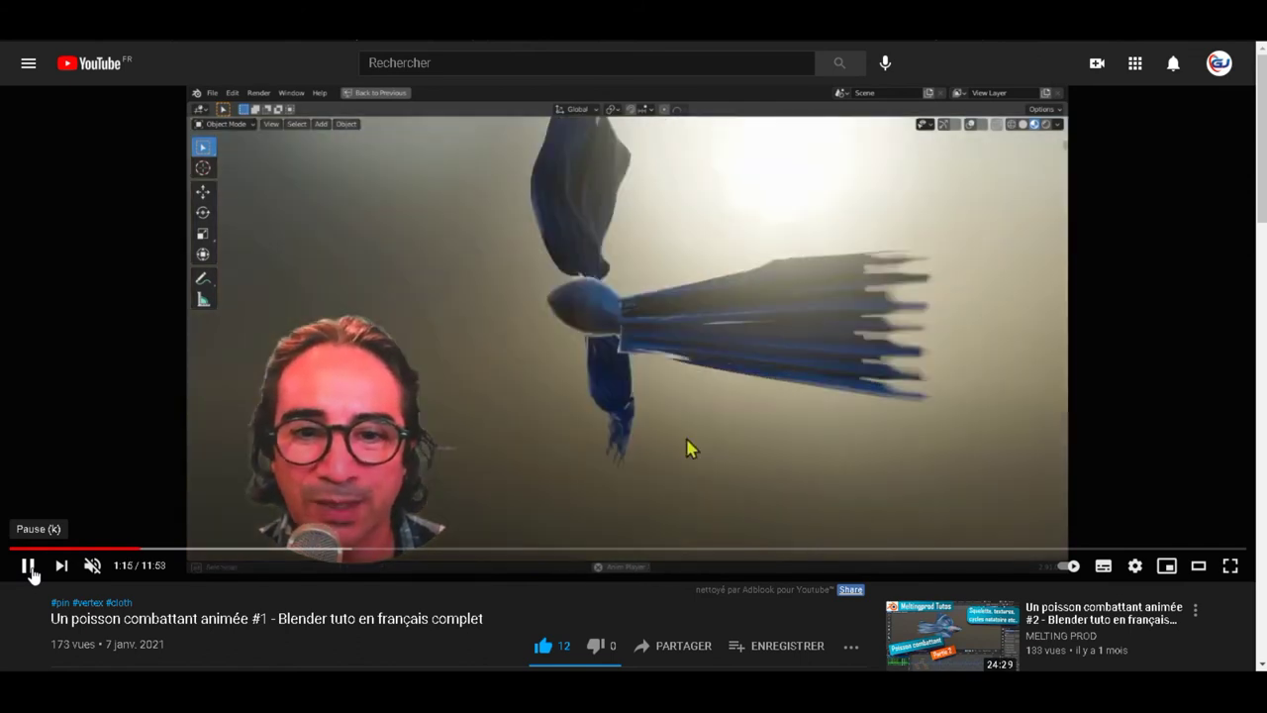
pyautogui.click(32, 574)
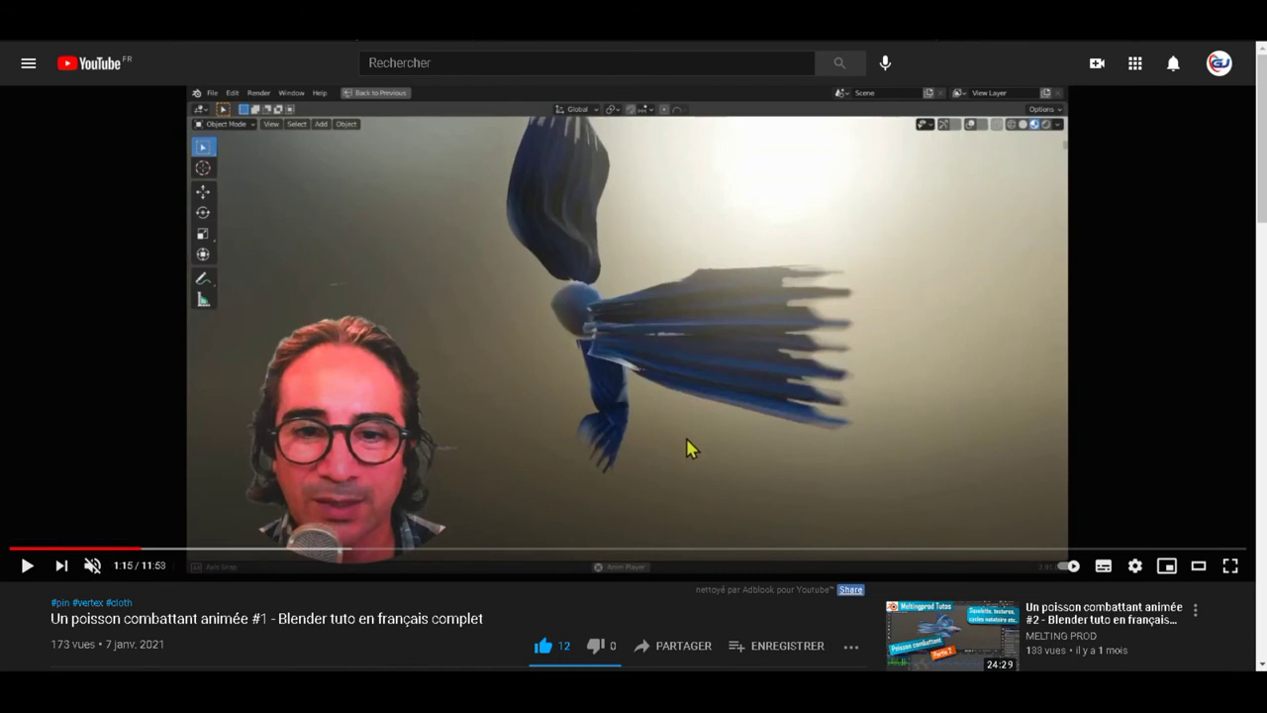
pyautogui.hotkey('alt', 'Left')
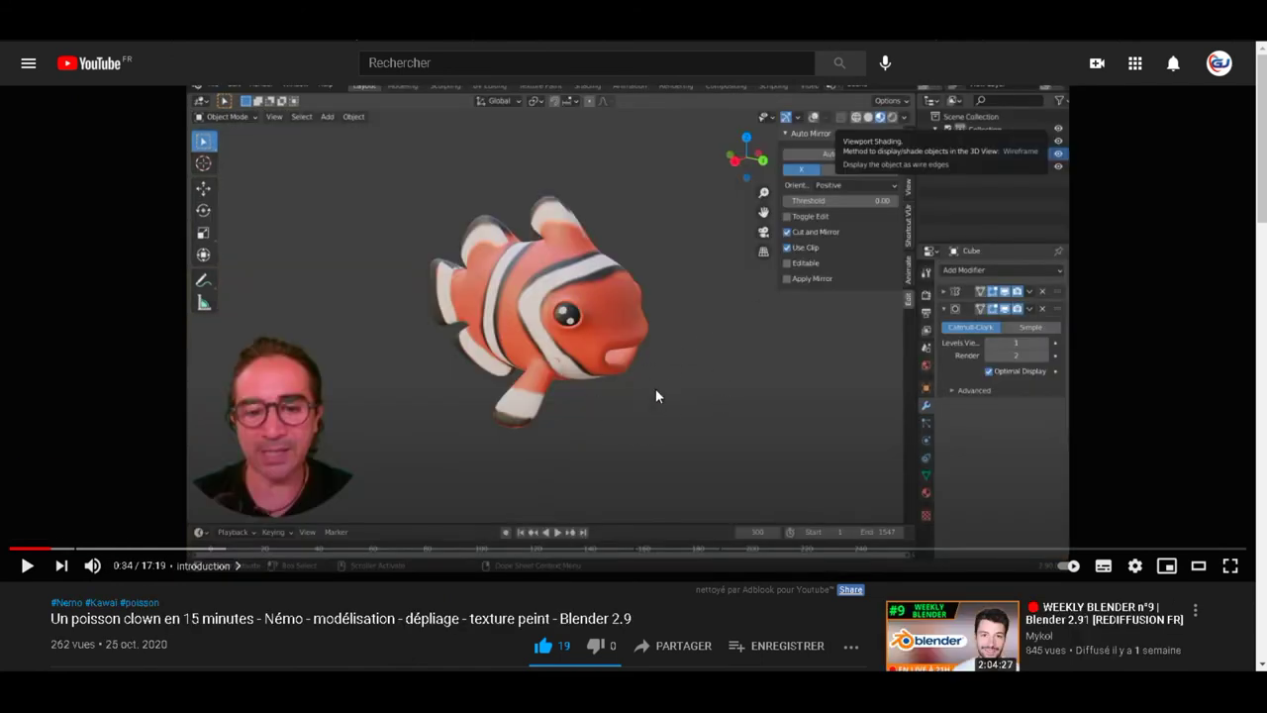
pyautogui.hotkey('alt', 'Left')
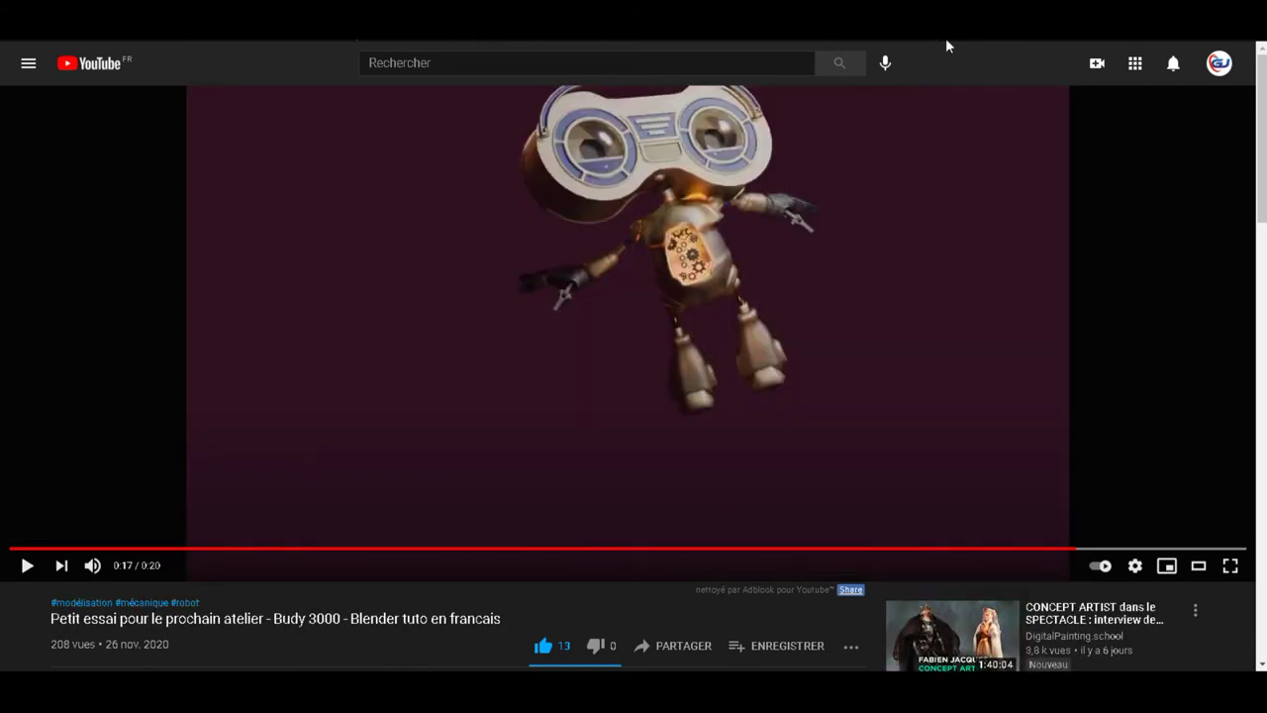
# Replay the Budy 3000 robot clip from the beginning.
pyautogui.click(14, 548)
pyautogui.click(25, 565)
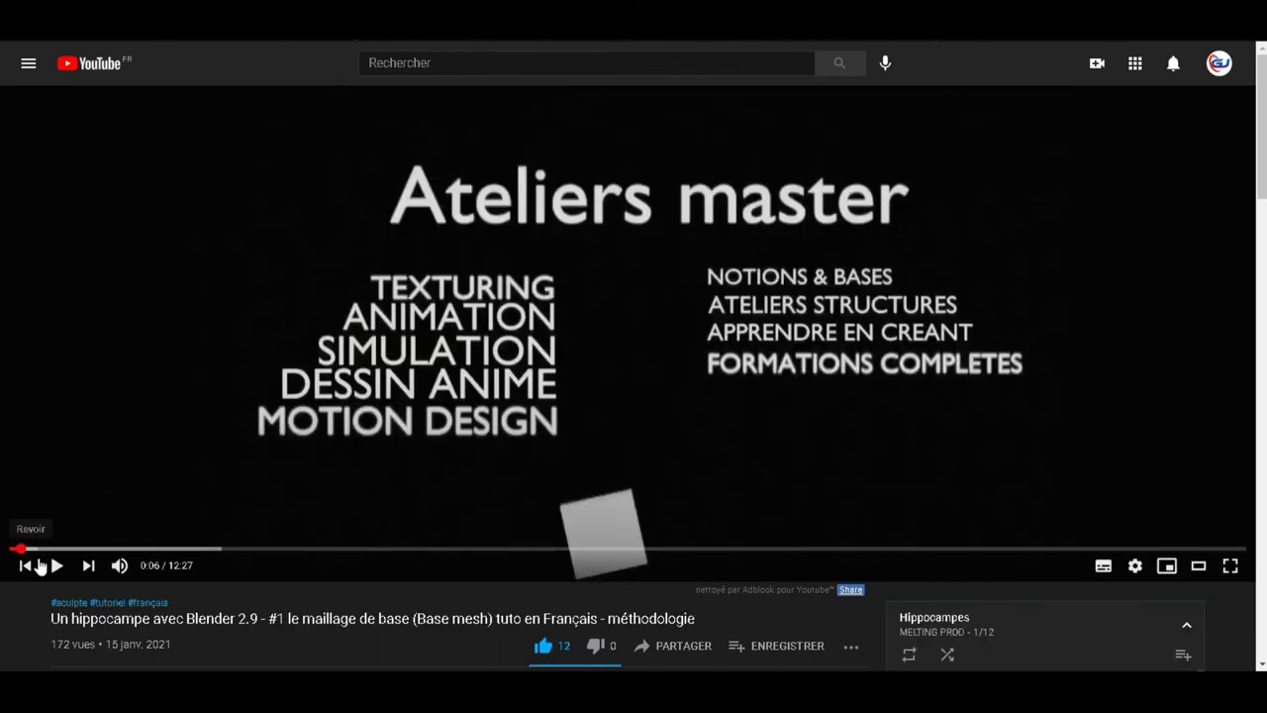
# Skip ahead in the seahorse base-mesh video.
pyautogui.click(40, 550)
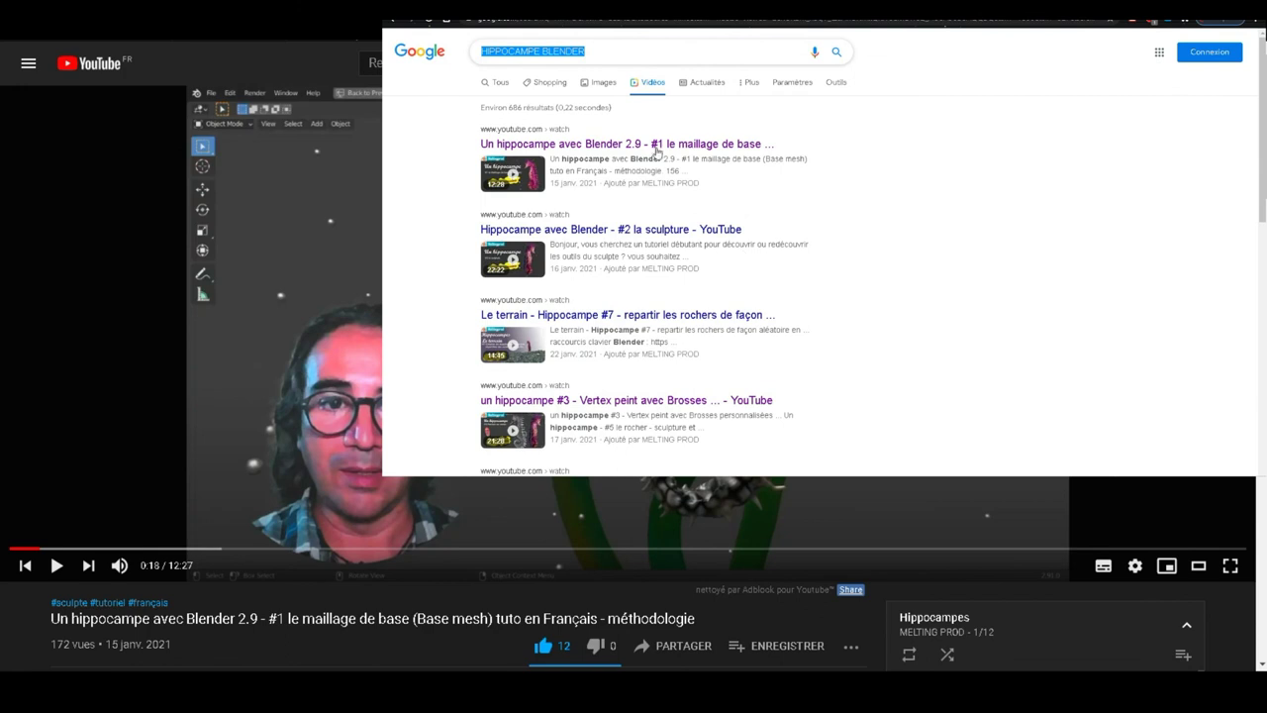
# Change the Google query to 'MODELISER HIPPOCAMPE BLENDER' and run the search.
pyautogui.click(623, 50)
pyautogui.press('Home')
pyautogui.write('MODELISER')
pyautogui.press('Return')
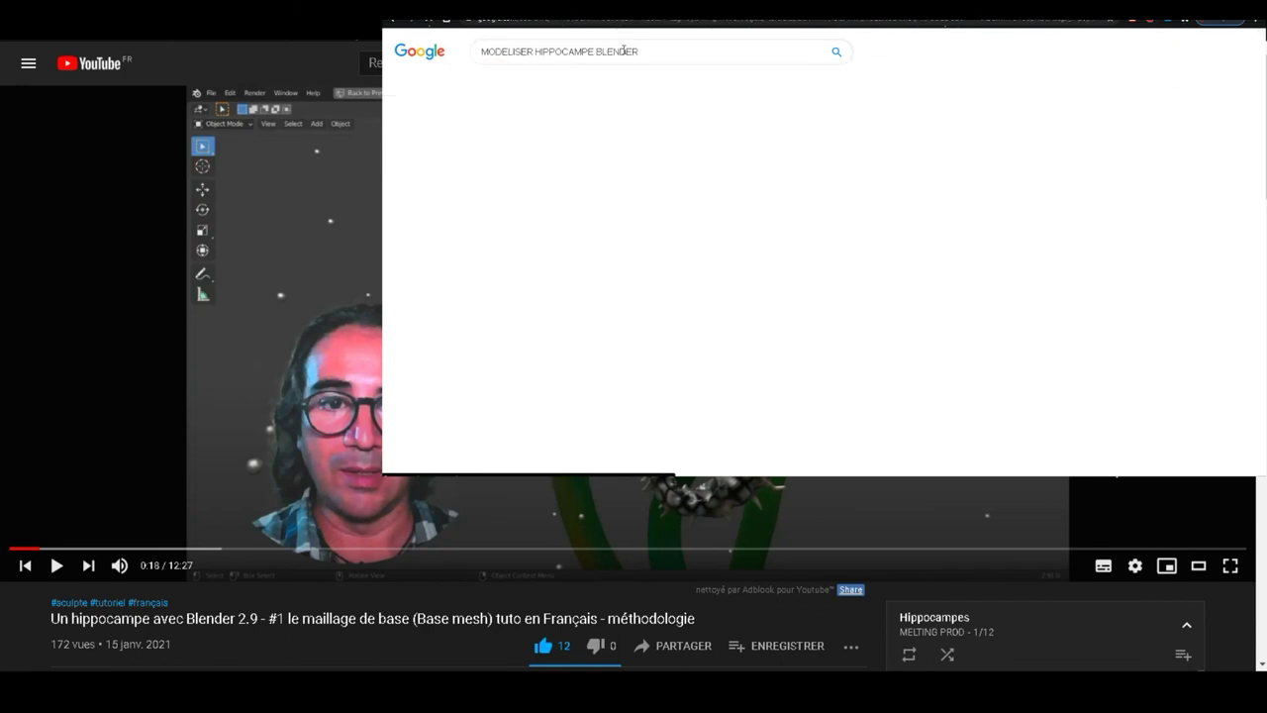